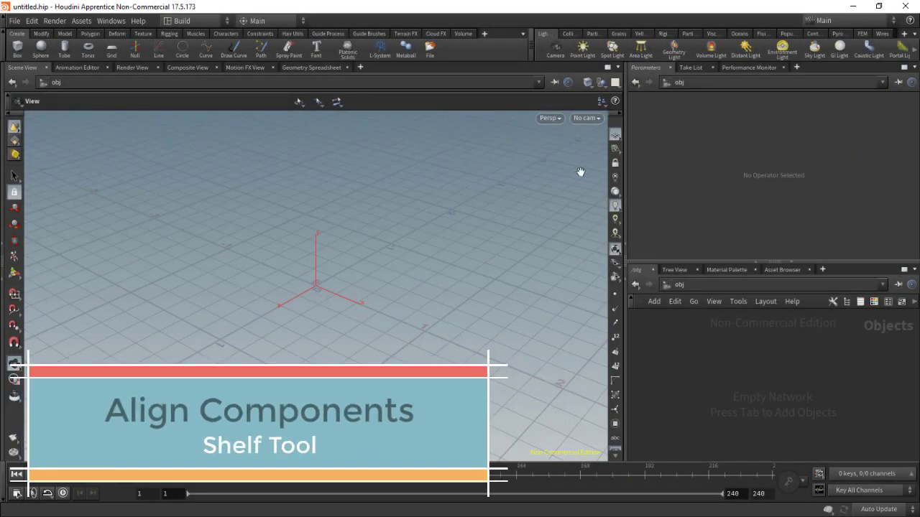
Hide the reference grid and add grid_object1 rotated -34.42 degrees around Z
left_click(614, 138)
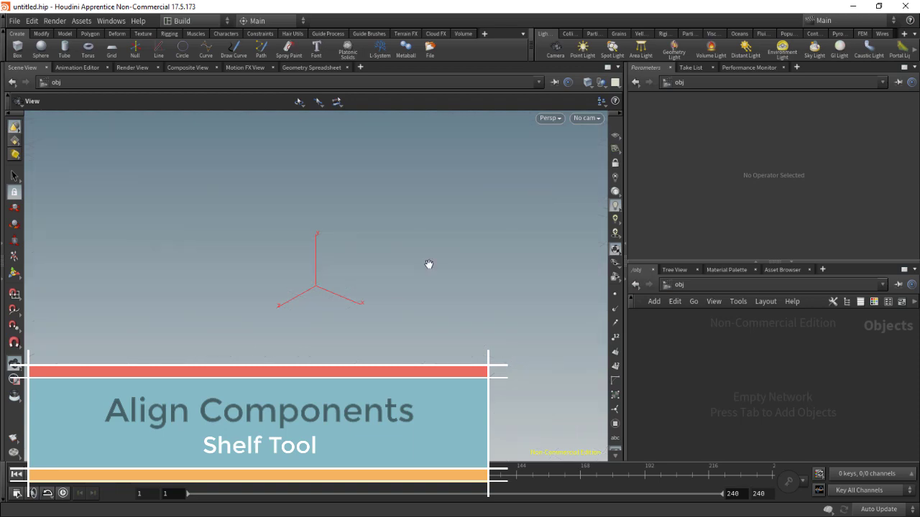
left_click(112, 50)
left_click(185, 215)
mouse_move(194, 237)
left_mouse_down()
mouse_move(205, 242)
mouse_move(175, 218)
mouse_move(195, 232)
left_mouse_up()
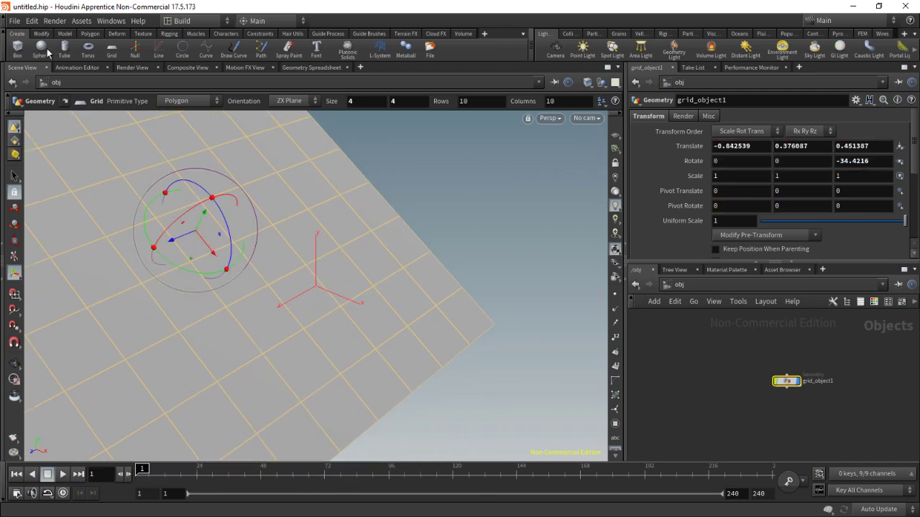
Add box_object1 and move it right to X 1.01
left_click(18, 49)
key("Return")
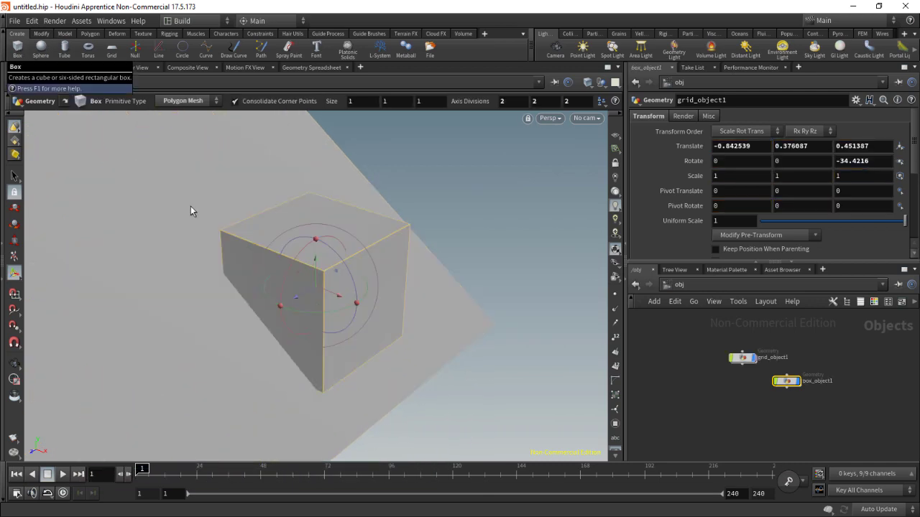
left_click_drag(337, 298, 467, 328)
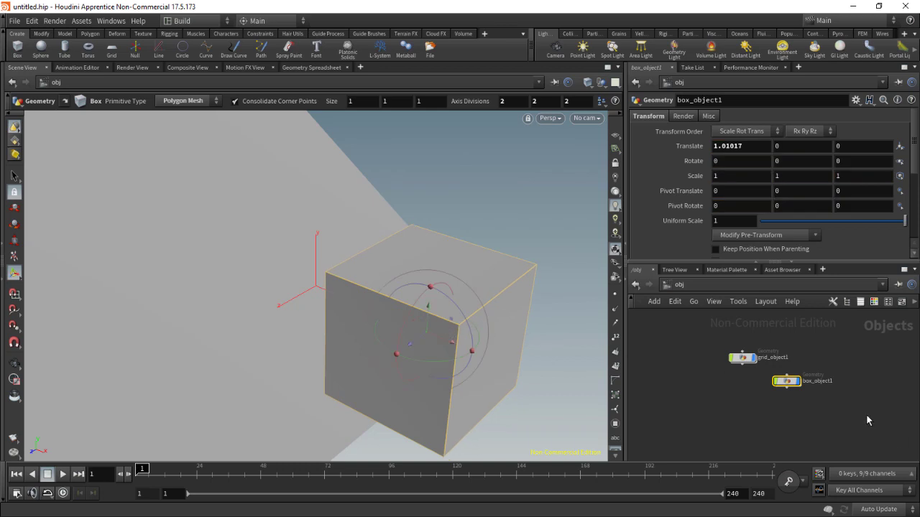
Inside box_object1, set the box1 node's uniform scale to 0.27
double_click(786, 381)
left_click_drag(709, 360, 826, 423)
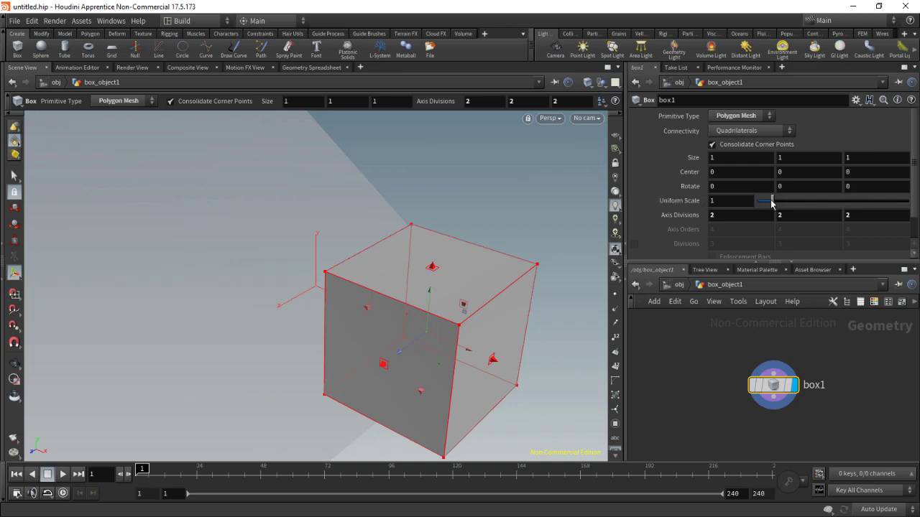
left_click_drag(772, 203, 762, 208)
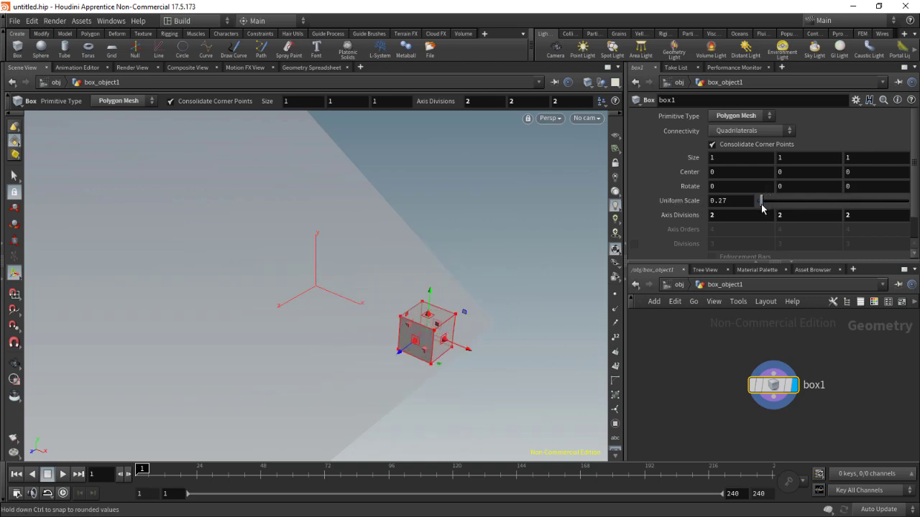
Scale the box's top face down to about 0.348 with an edit1 node, tapering it
key("s")
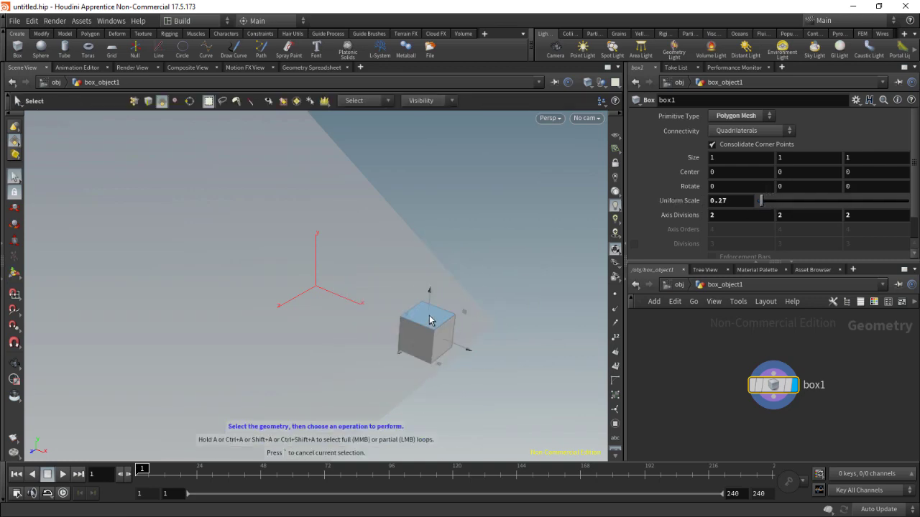
left_click(429, 320)
key("e")
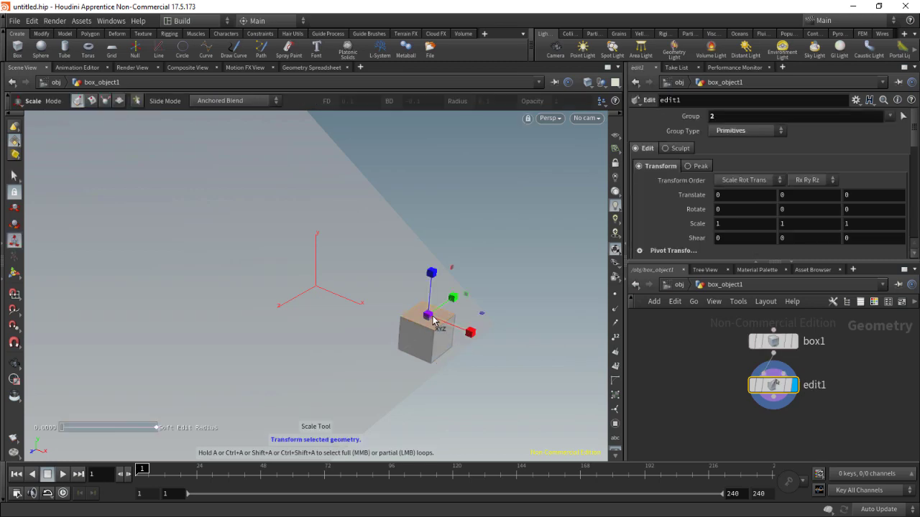
left_click_drag(431, 316, 325, 316)
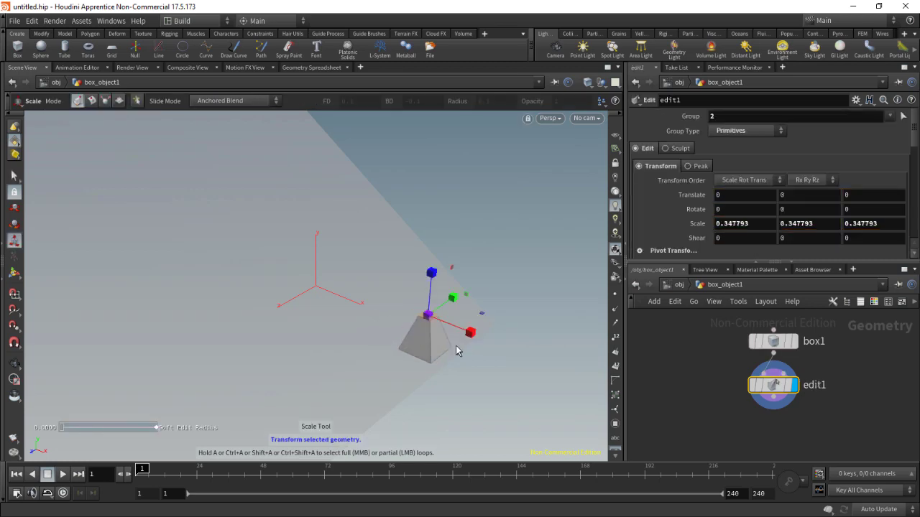
key("Escape")
left_click_drag(501, 369, 511, 351)
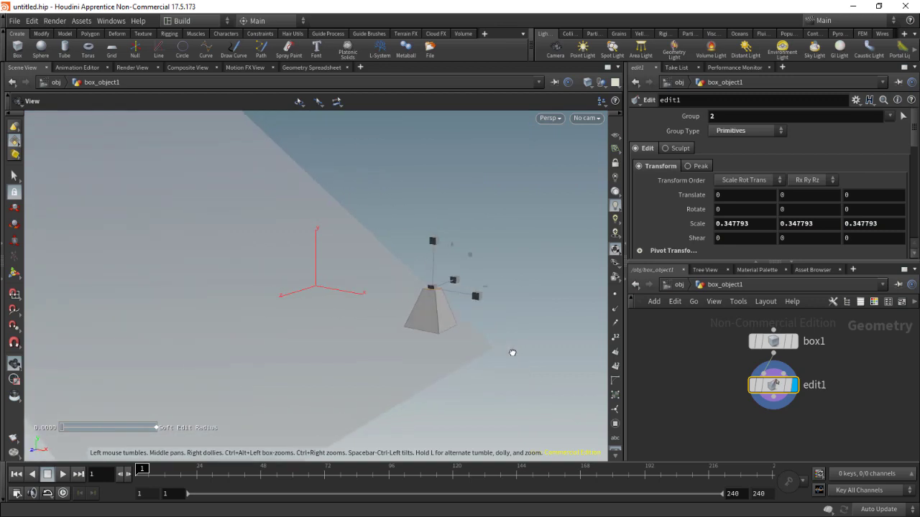
key("Return")
Return to /obj, select box_object1 with the Move tool, and reposition its node lower-left
left_click(679, 285)
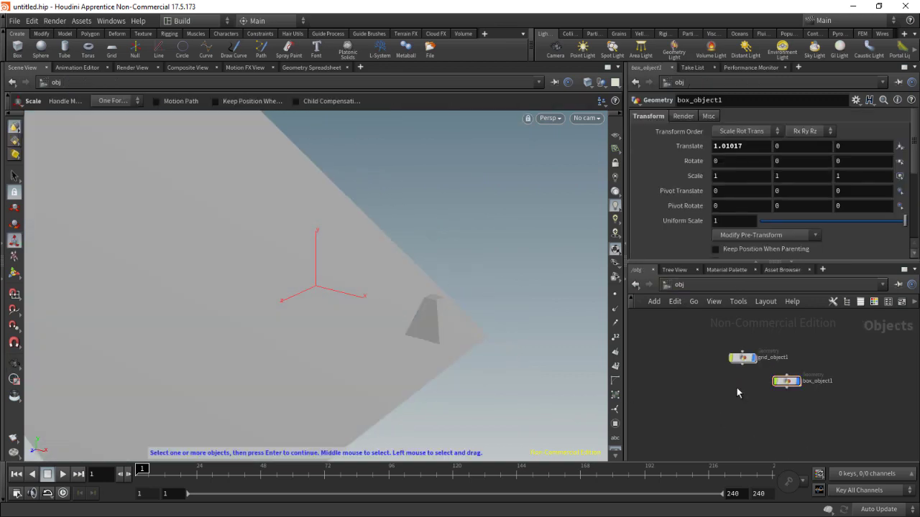
left_click(786, 381)
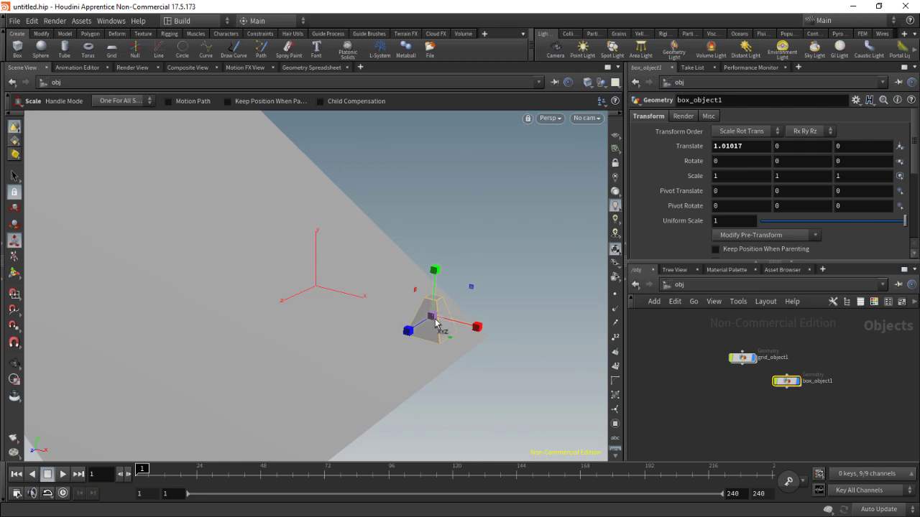
left_click(14, 208)
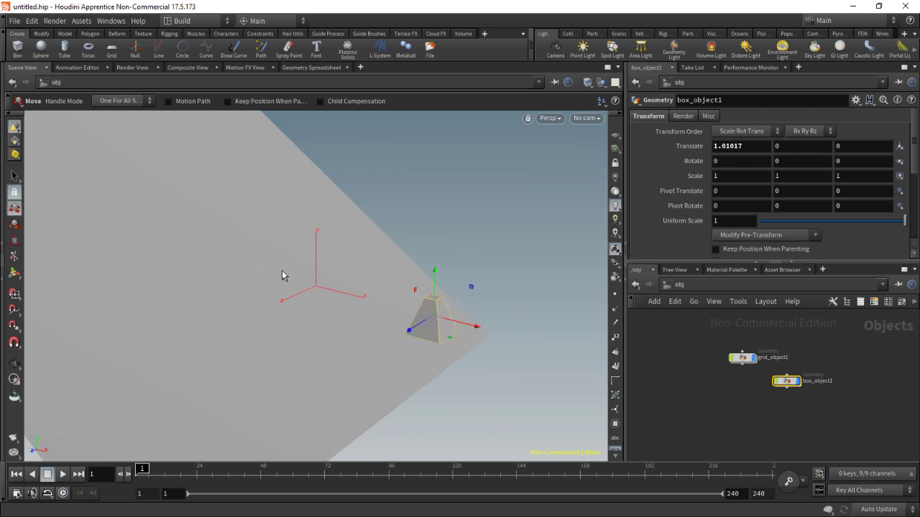
left_click_drag(199, 206, 231, 253, "alt")
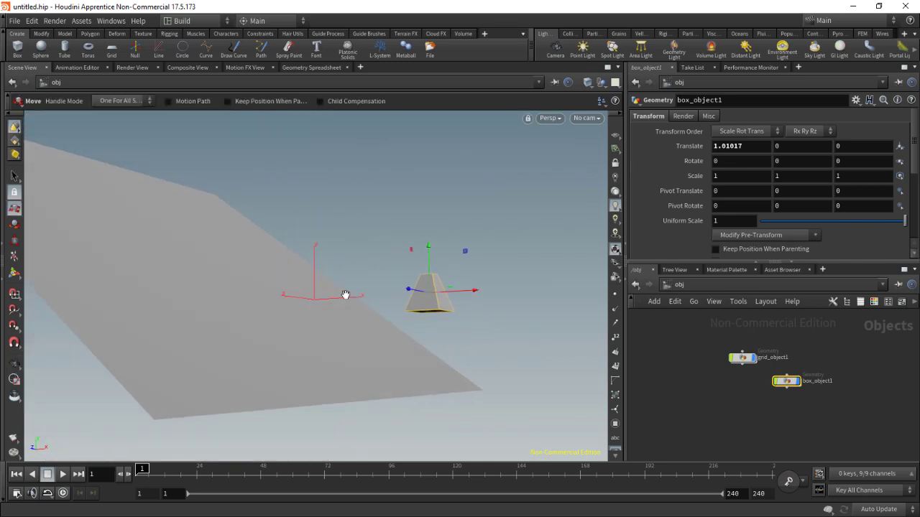
left_click_drag(344, 294, 423, 317, "alt")
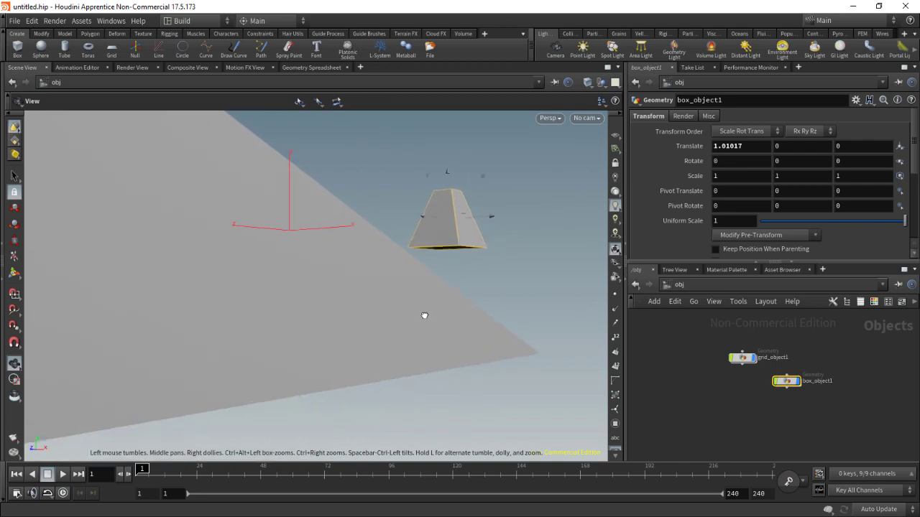
key("t")
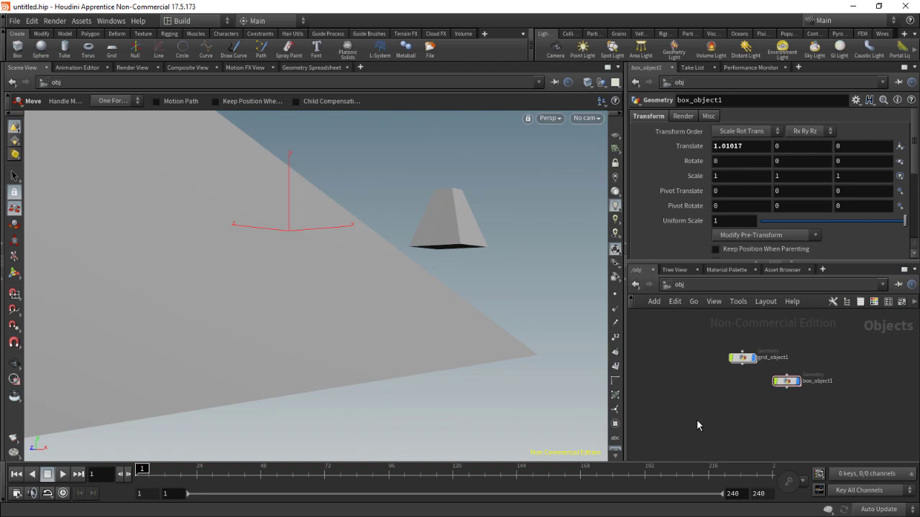
left_click_drag(773, 391, 723, 421)
left_click(726, 415)
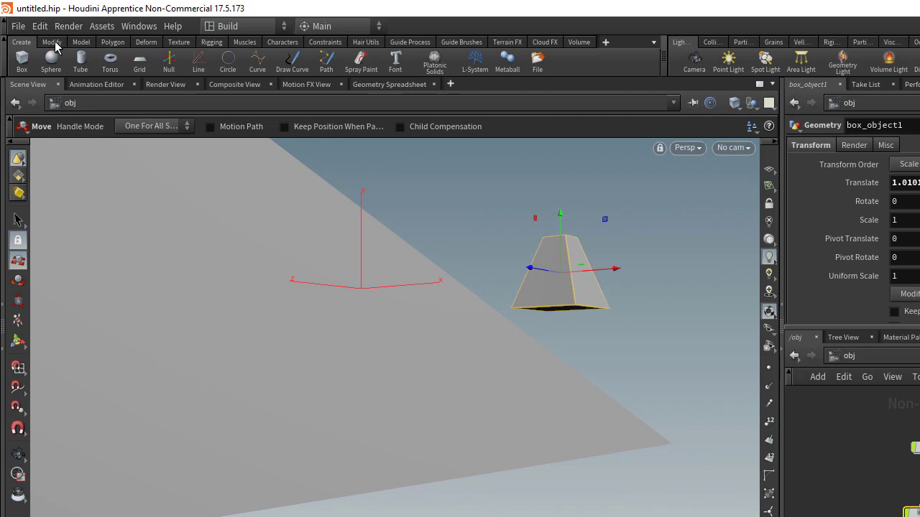
Launch the Align Components tool from the Modify shelf
left_click(51, 42)
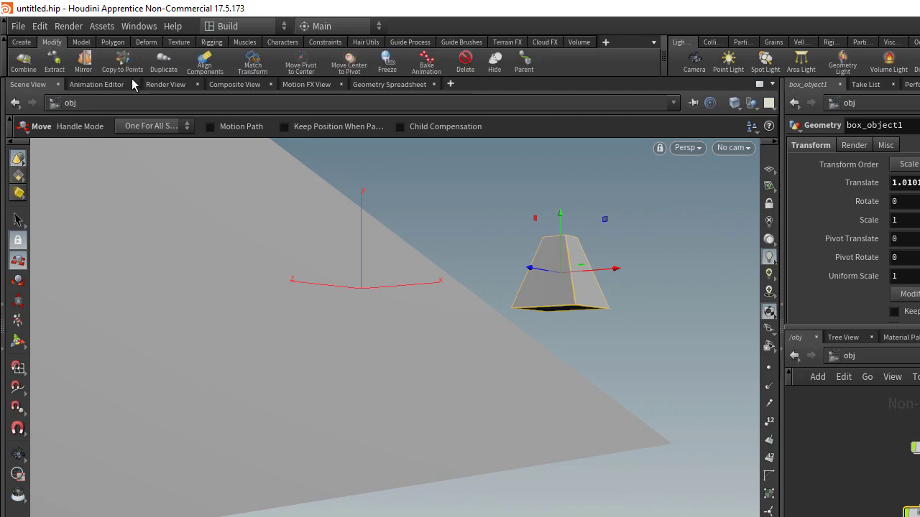
left_click(203, 67)
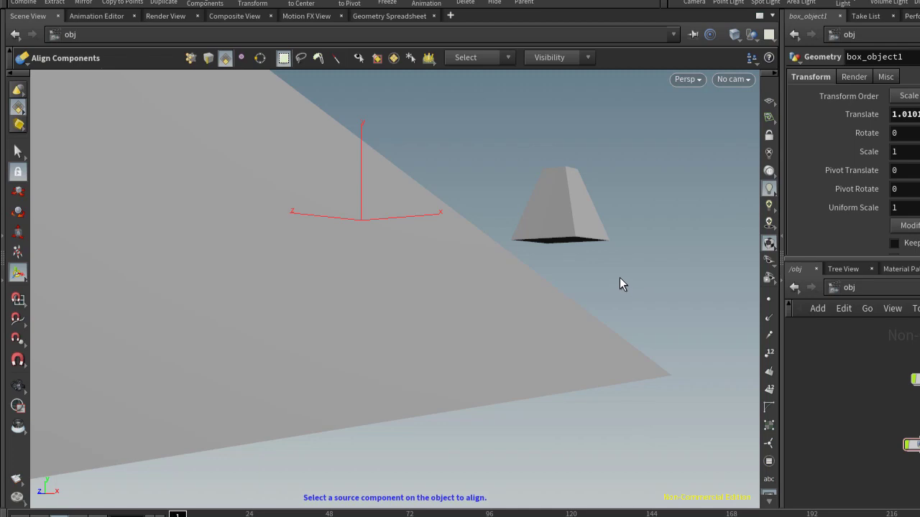
Align the box's bottom face flush onto a face of the rotated grid
left_click_drag(622, 286, 575, 237, "alt")
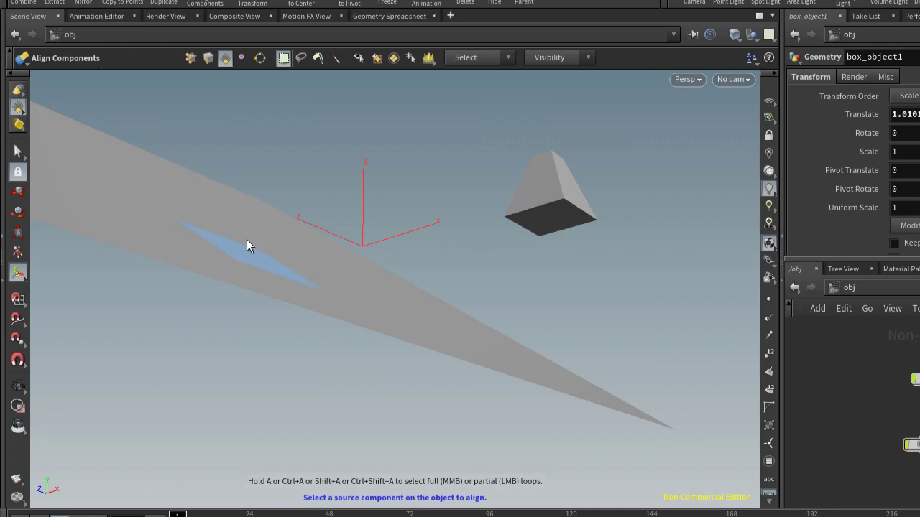
left_click(551, 220)
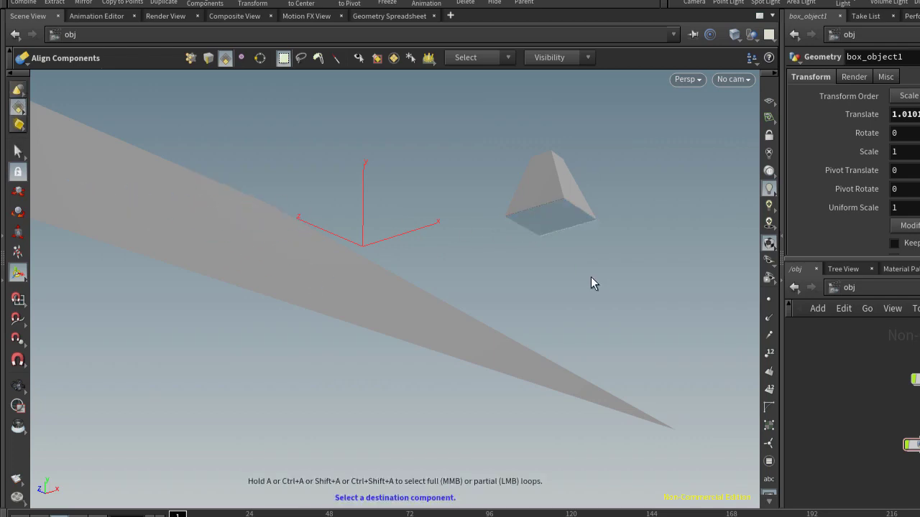
key("Escape")
left_click_drag(449, 208, 462, 267)
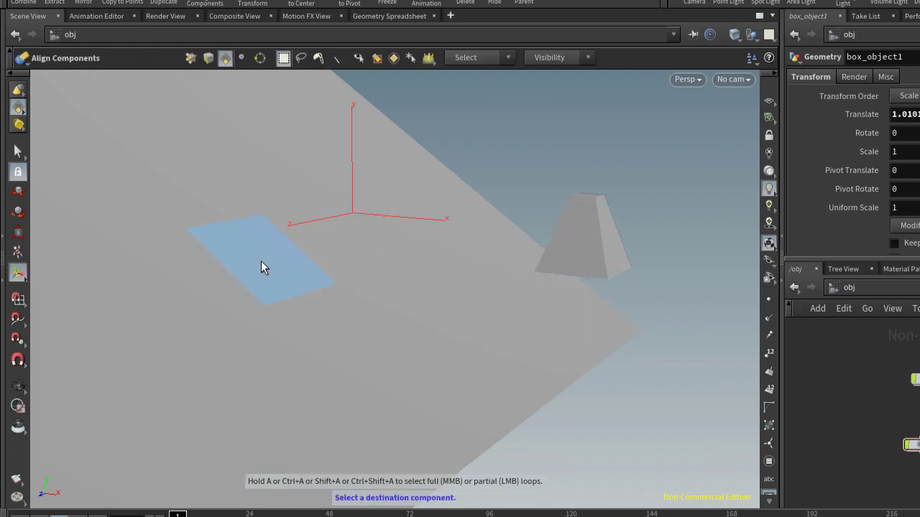
left_click(268, 267)
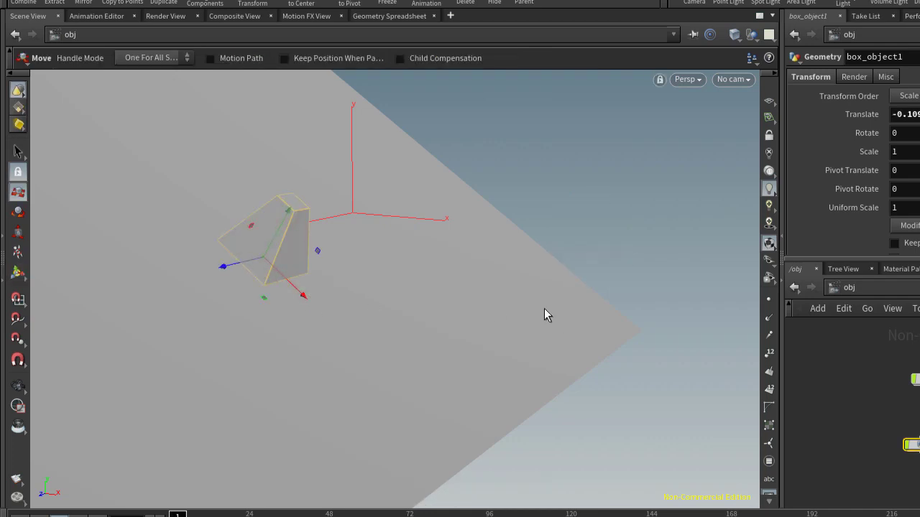
Undo the alignment to restore the upright box and restart Align Components
key("ctrl+z")
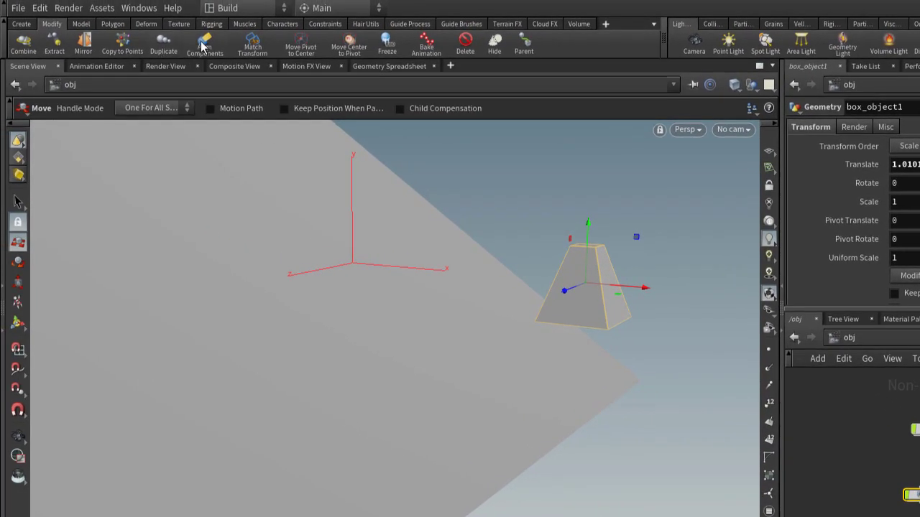
left_click(205, 43)
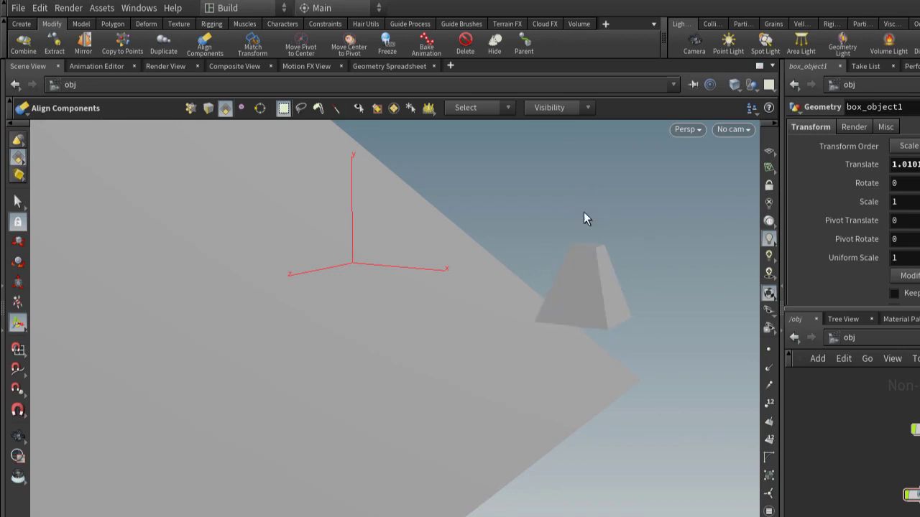
Align the box's top face onto a grid face and inspect the result
key("Escape")
left_click_drag(584, 170, 651, 355)
key("q")
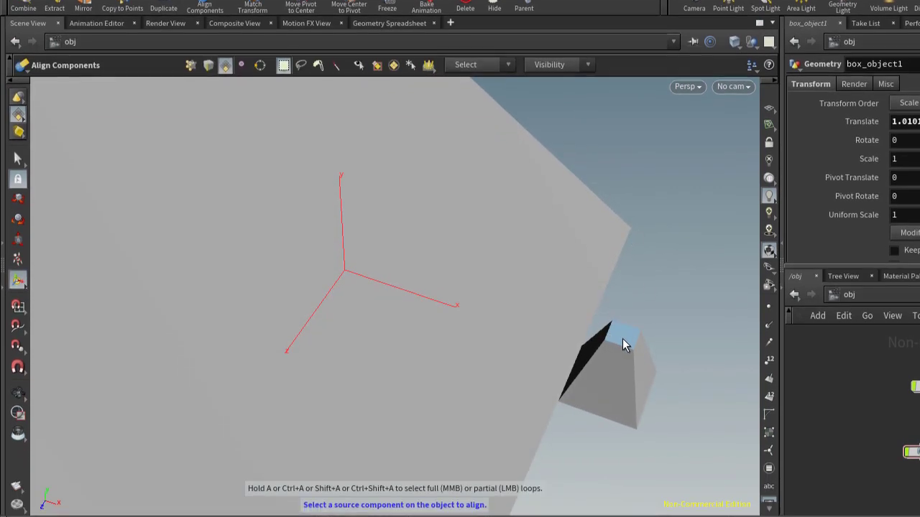
left_click(625, 335)
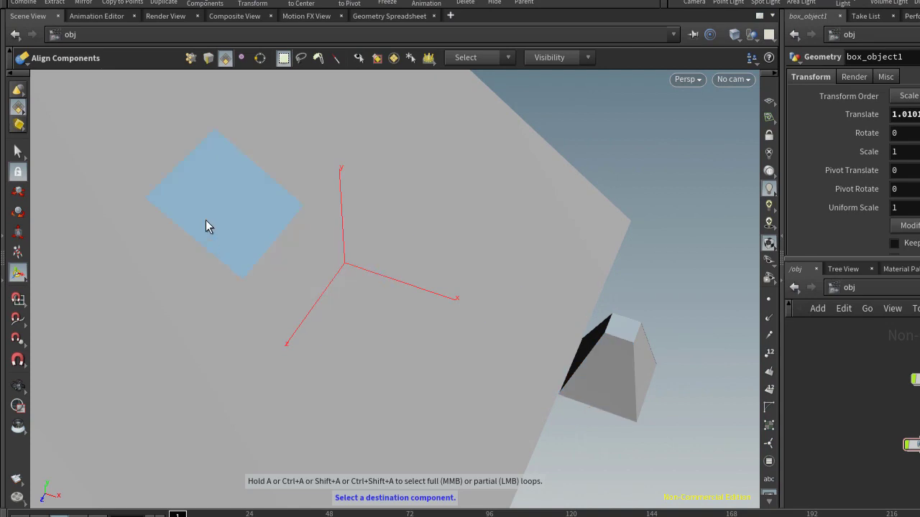
left_click(230, 220)
key("Escape")
left_click_drag(410, 374, 386, 323)
Undo, then align the box's side face flush onto a grid face instead
key("t")
key("ctrl+z")
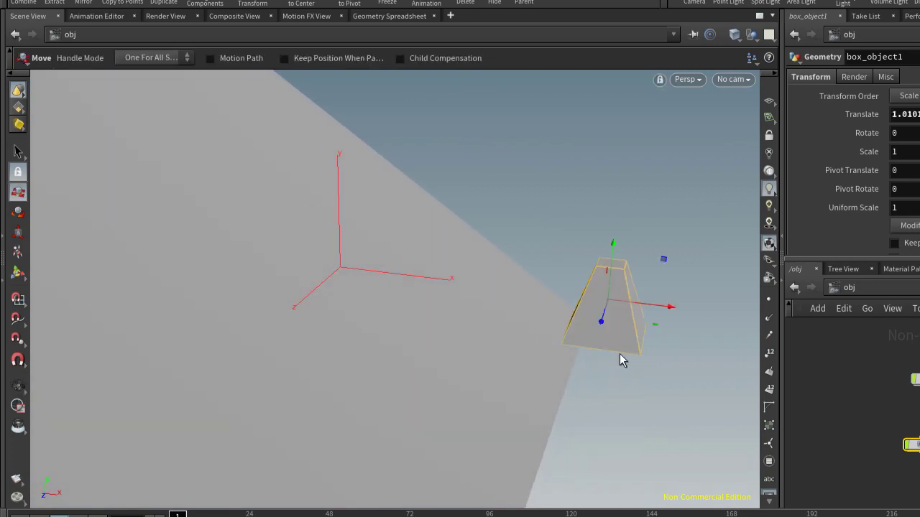
middle_click_drag(657, 413, 622, 391)
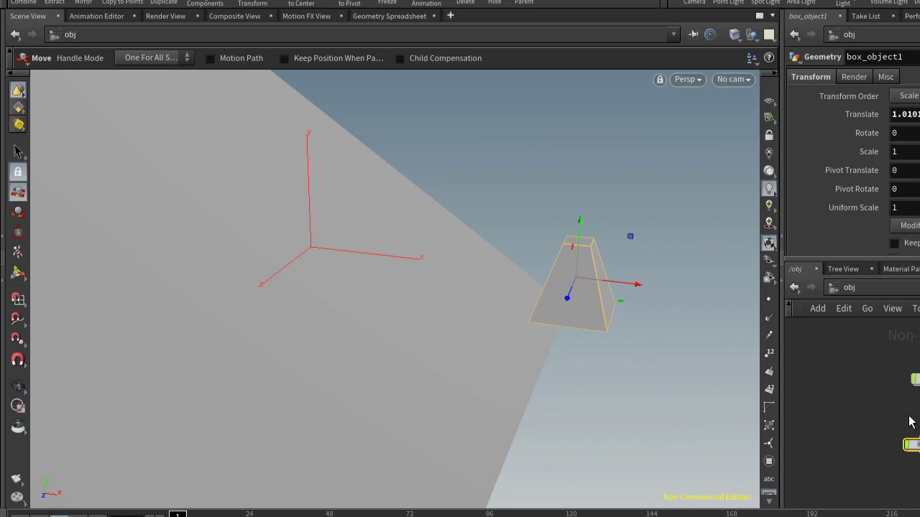
left_click_drag(471, 338, 456, 282, "alt")
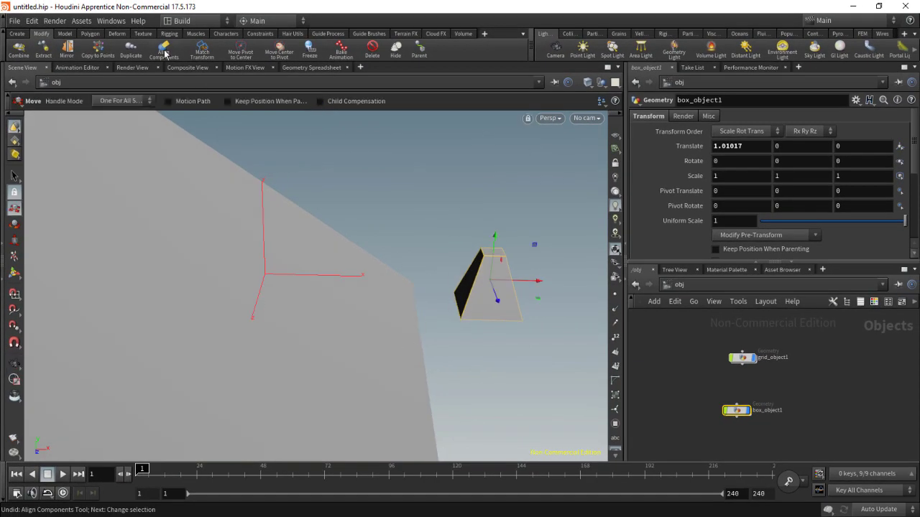
left_click(164, 52)
left_click(465, 275)
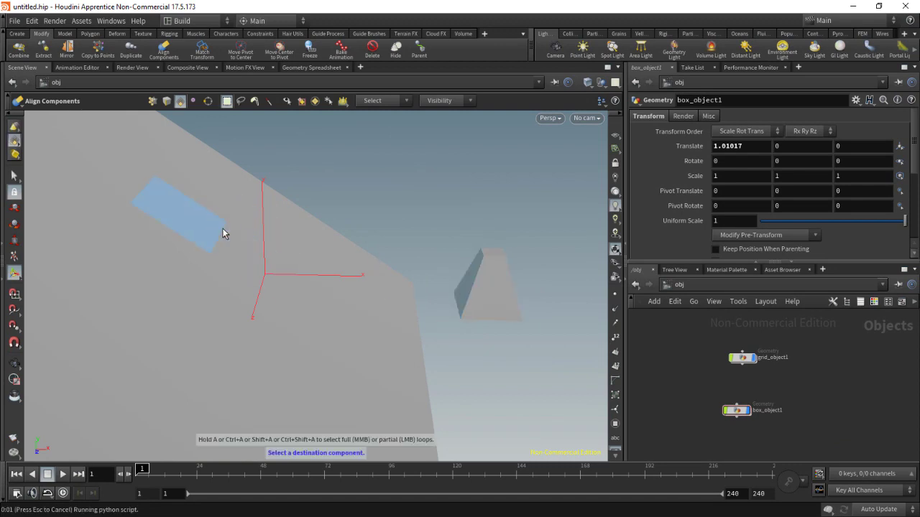
left_click(223, 228)
key("Escape")
mouse_move(345, 329)
left_mouse_down()
mouse_move(309, 259)
mouse_move(334, 318)
left_mouse_up()
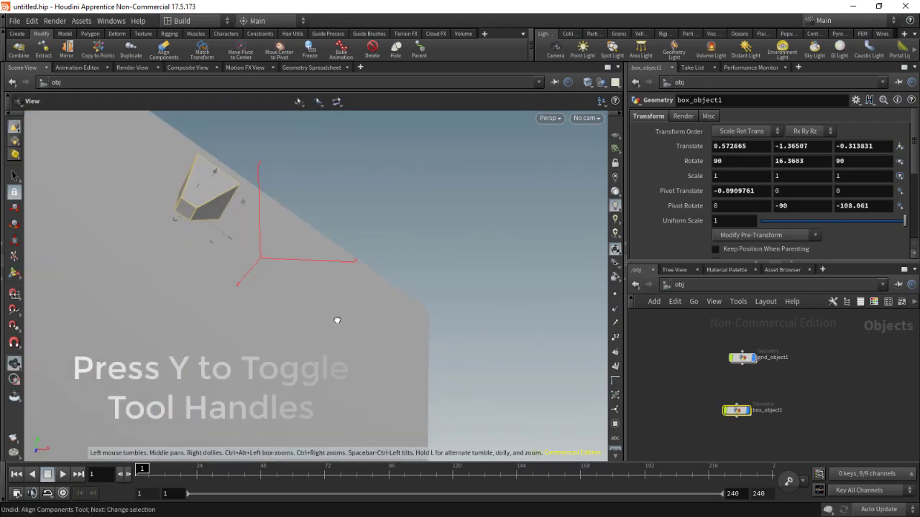
Try rotating the box against the grid, then undo back to its original placement
key("t")
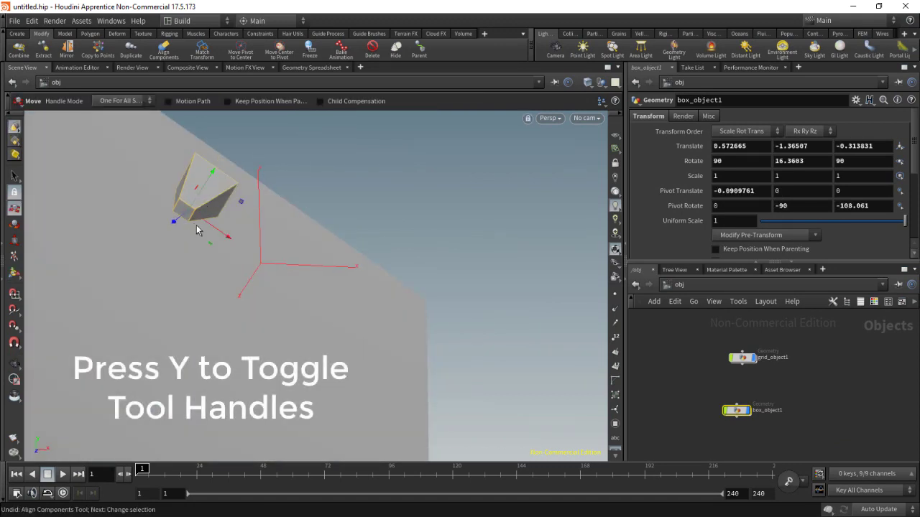
key("y")
left_click_drag(186, 236, 260, 275)
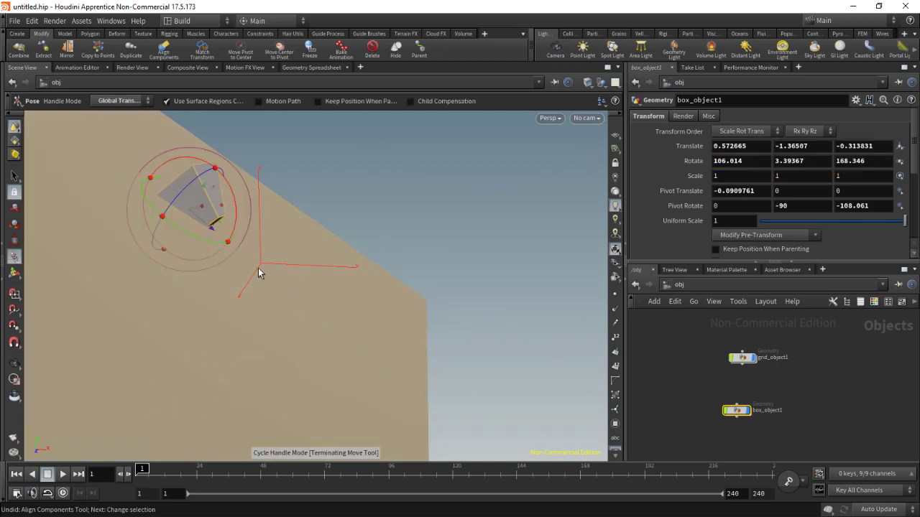
key("y")
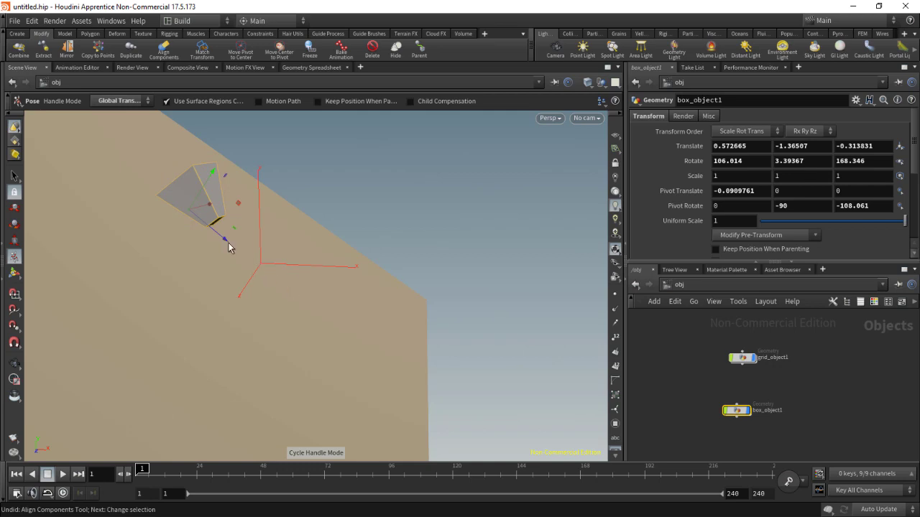
key("ctrl+z")
key("ctrl+z")
left_click_drag(292, 299, 366, 331)
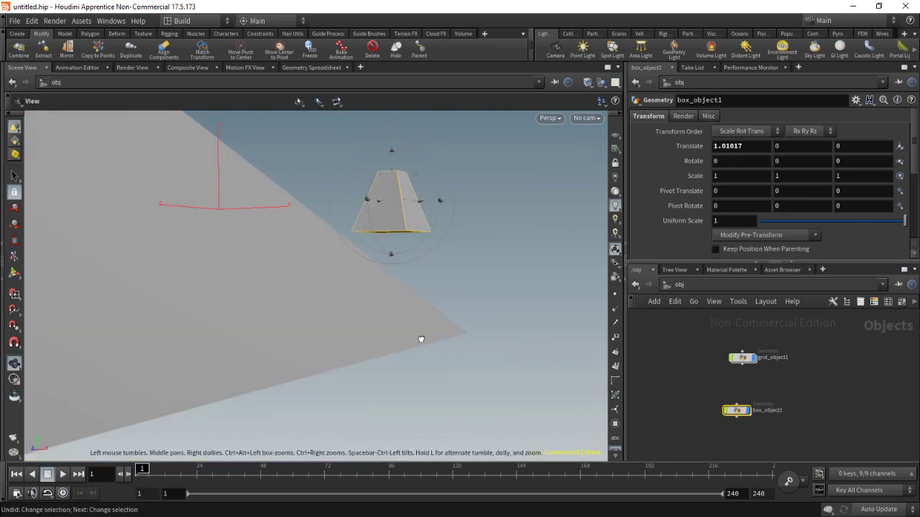
Delete grid_object1 and open box_object1's geometry network
left_click(743, 357)
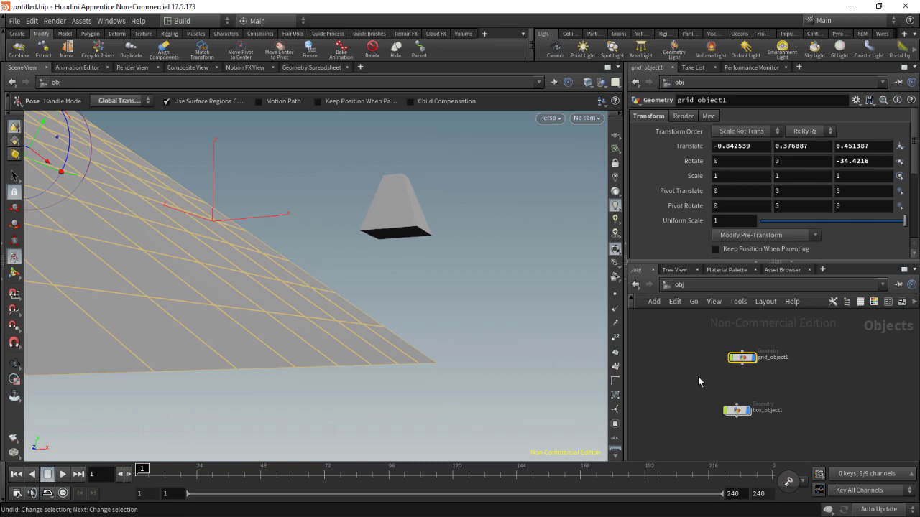
key("Delete")
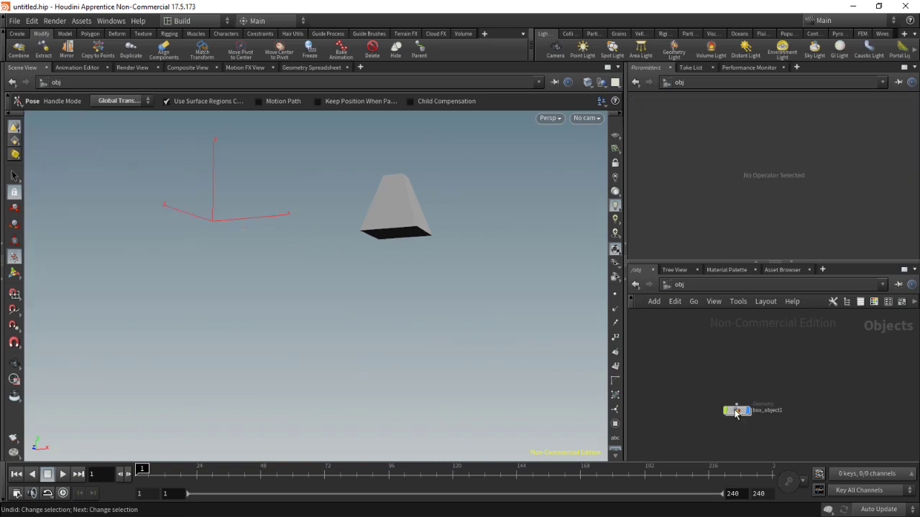
double_click(736, 411)
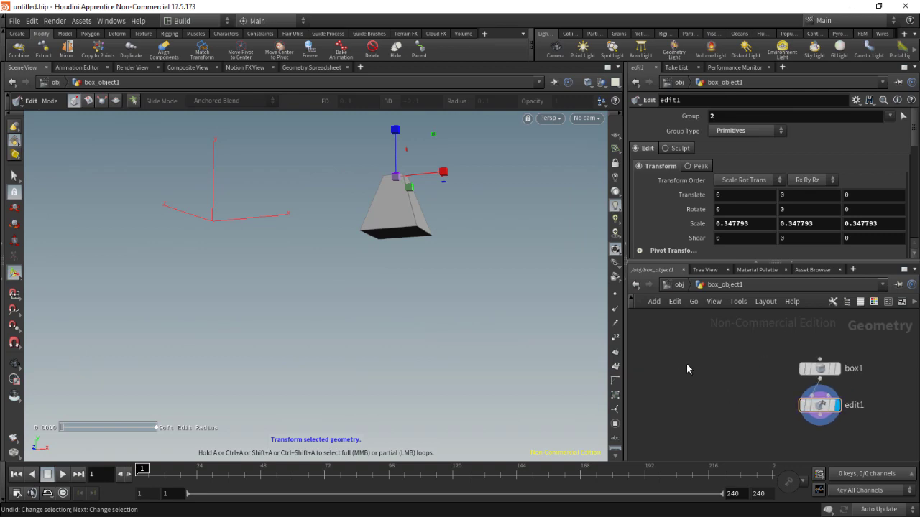
Add a grid1 node inside box_object1 and set its display flag
key("Tab")
type("gr")
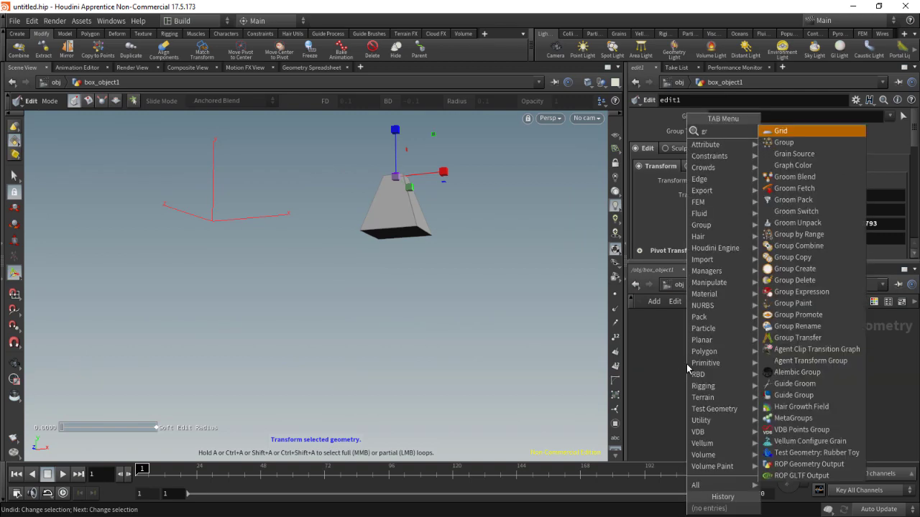
key("Return")
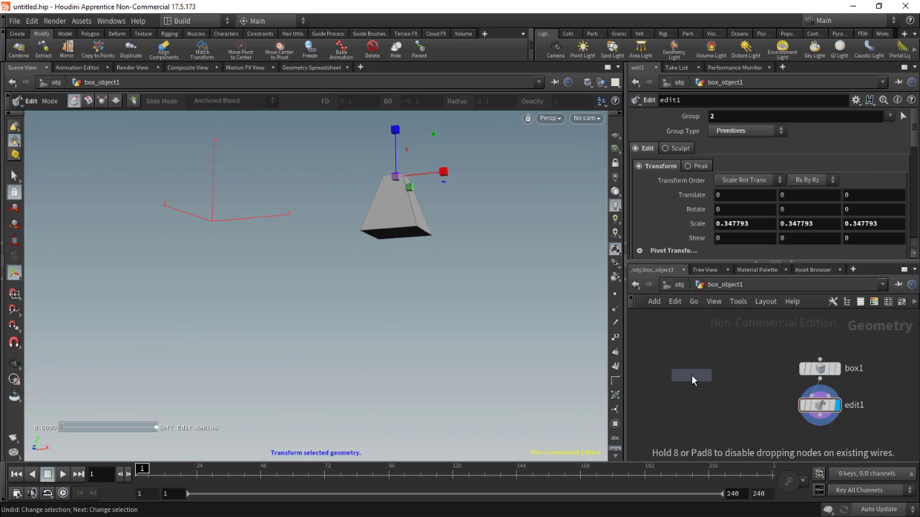
left_click(691, 375)
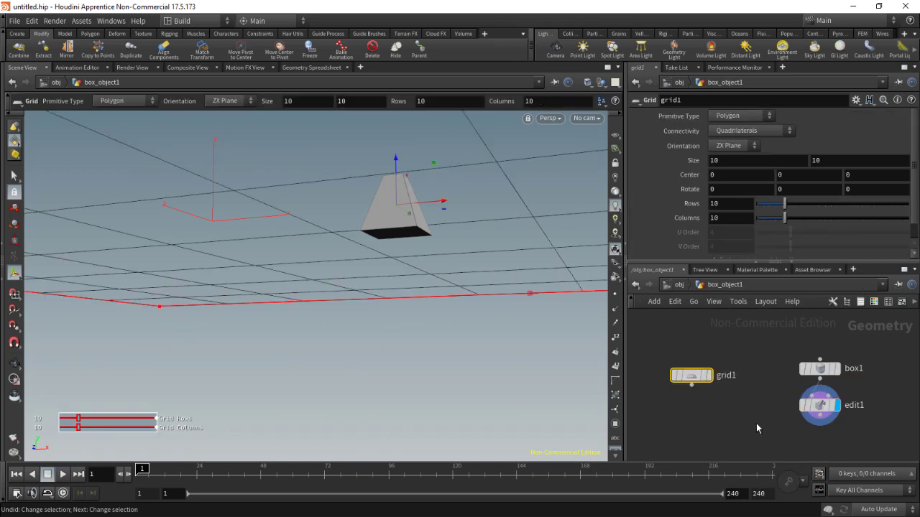
left_click(709, 375)
left_click_drag(357, 401, 280, 314, "alt")
Rotate grid1 to -51.57 degrees around Z and resize it to 11.02 by 13.6
key("y")
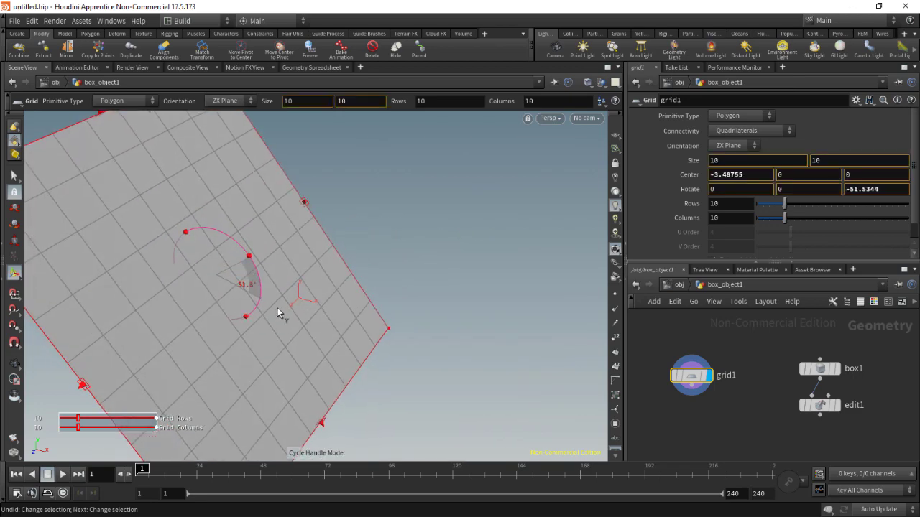
left_click_drag(230, 273, 282, 332)
left_click_drag(226, 304, 240, 304)
left_click_drag(113, 146, 238, 163)
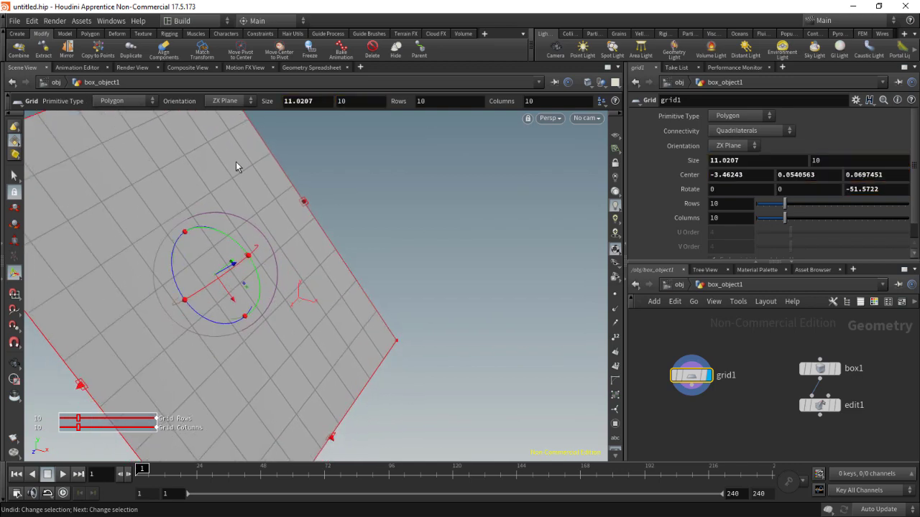
left_click_drag(306, 201, 321, 210)
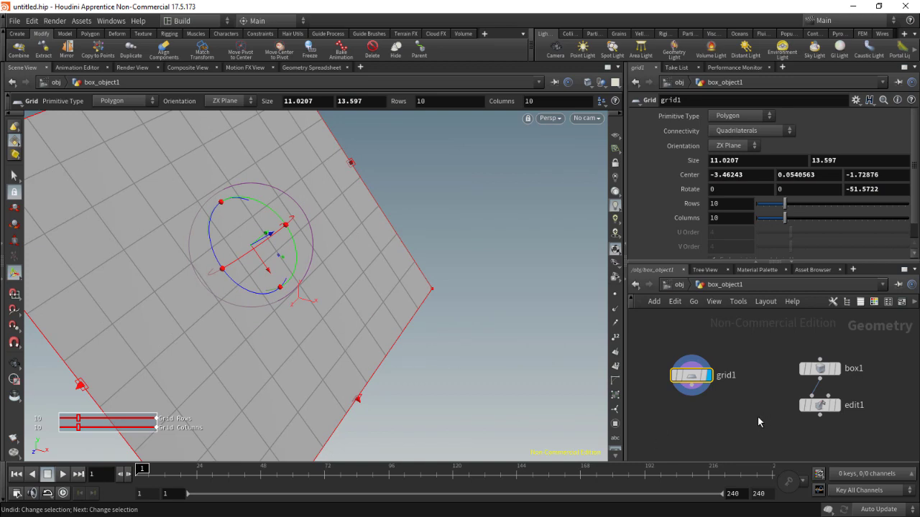
left_click(702, 416)
left_click_drag(677, 375, 821, 435)
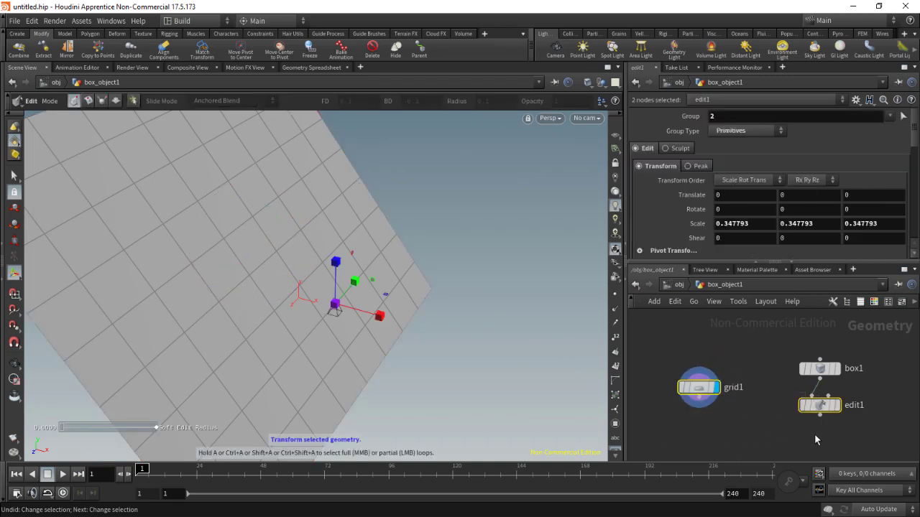
Add a merge1 node below grid1 and edit1 so the tapered box and grid display together
left_click(820, 415)
key("Tab")
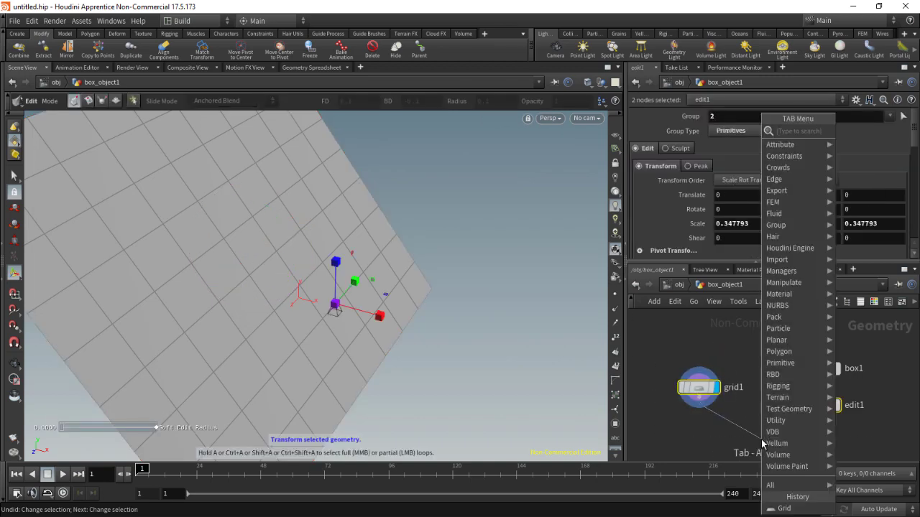
type("merg")
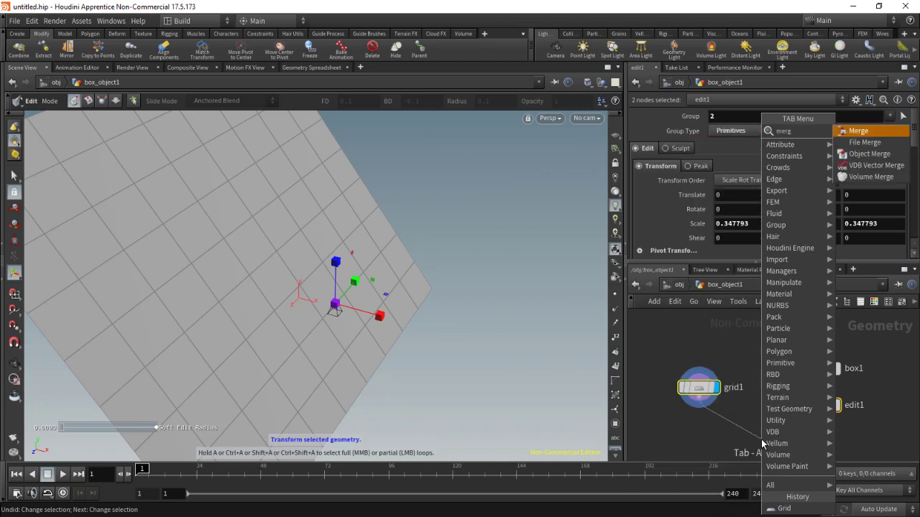
key("Return")
left_click(762, 446)
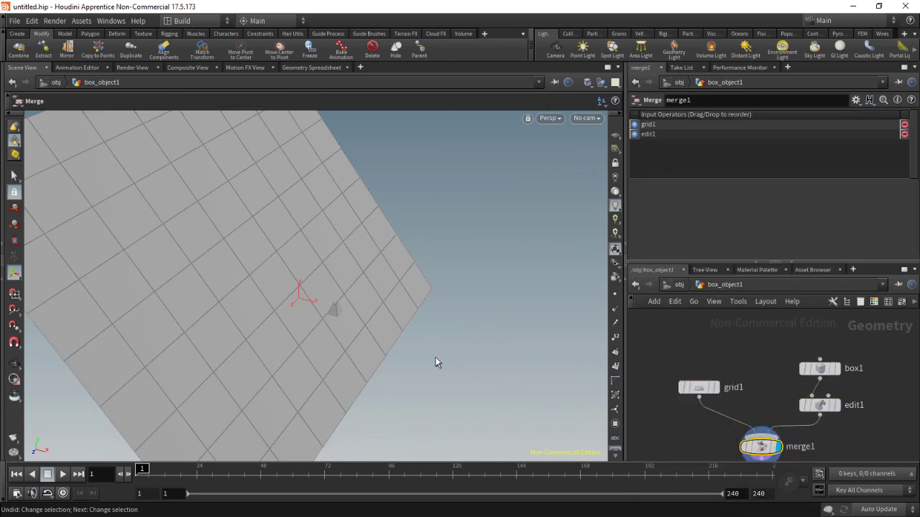
key("Escape")
left_click_drag(341, 357, 319, 246)
left_click_drag(334, 296, 318, 349)
key("Return")
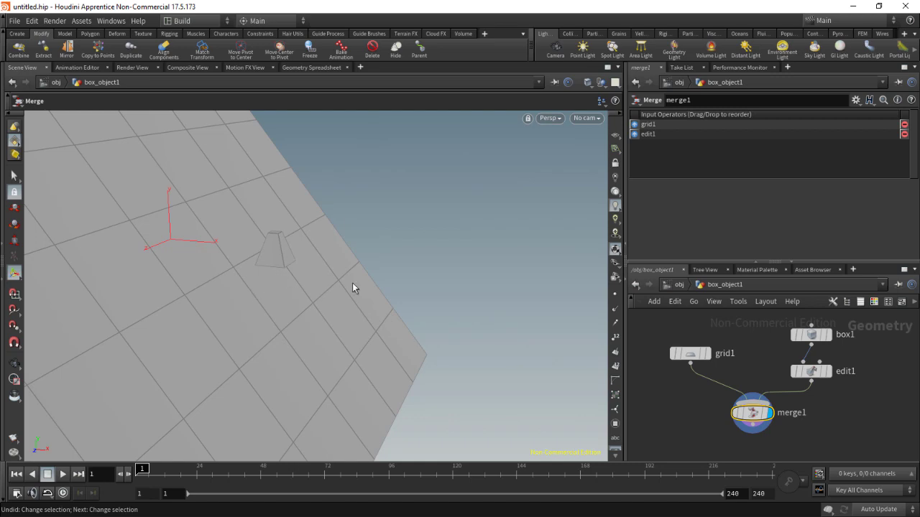
Toggle box1's wireframe template display on and off, then dolly closer to the tapered box
mouse_move(707, 363)
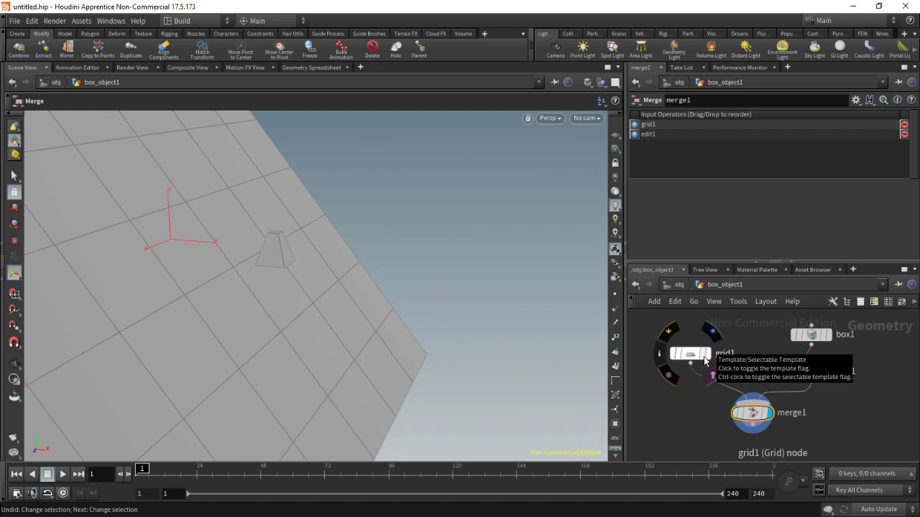
left_click(824, 338)
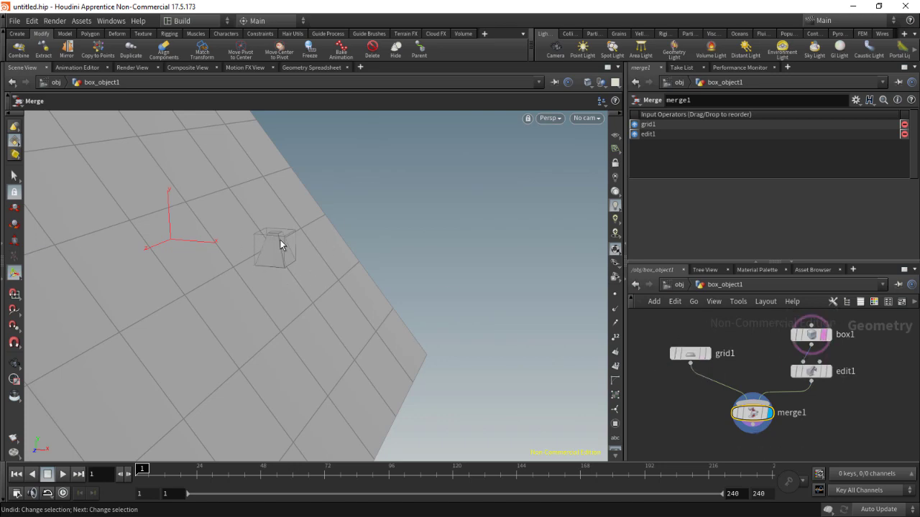
left_click(824, 335)
key("Escape")
right_click_drag(263, 292, 345, 296)
key("Return")
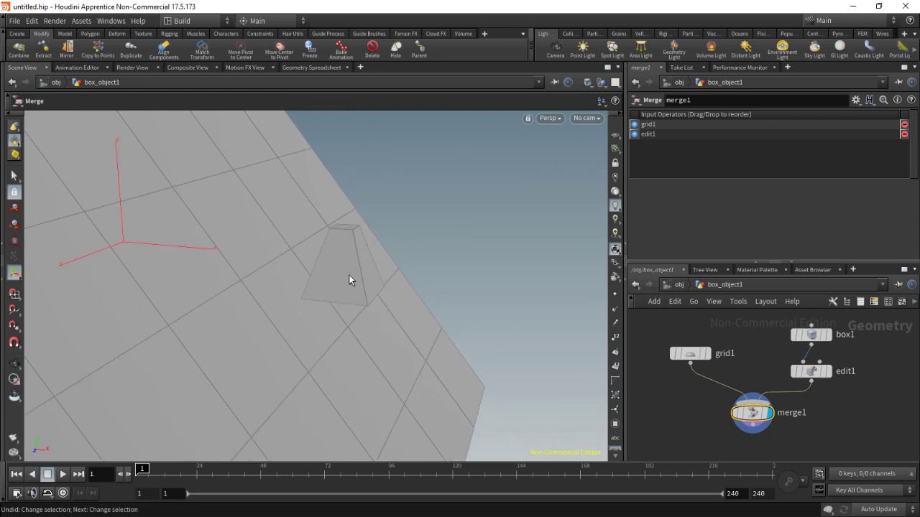
Select the tapered box geometry in the viewport
key("s")
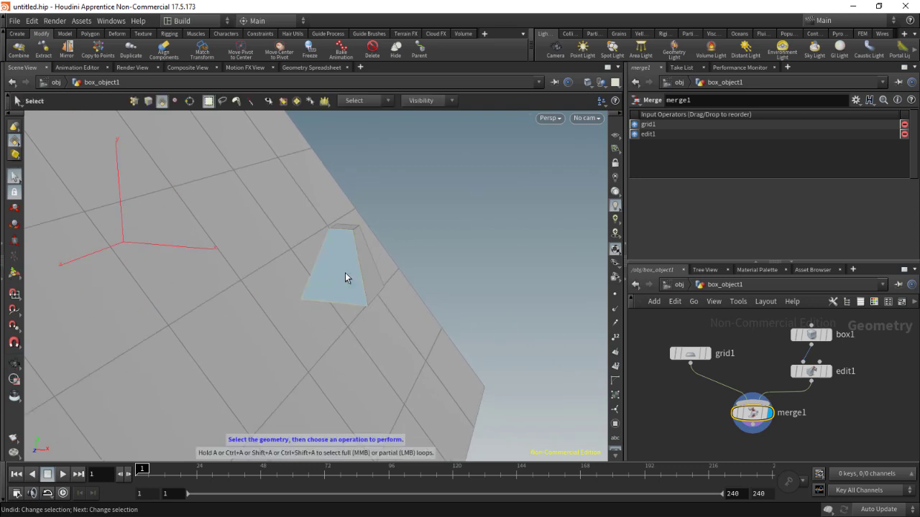
left_click(334, 260)
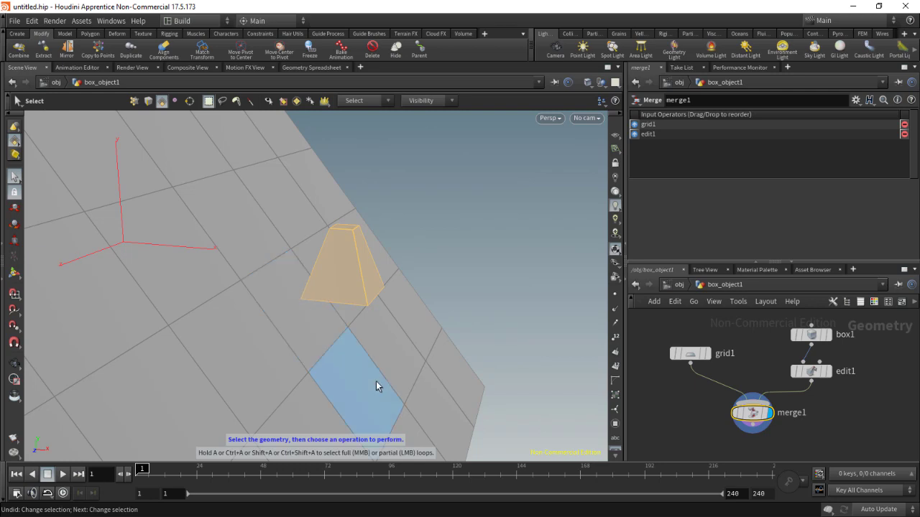
key("Escape")
mouse_move(376, 384)
right_mouse_down()
mouse_move(398, 369)
mouse_move(375, 379)
right_mouse_up()
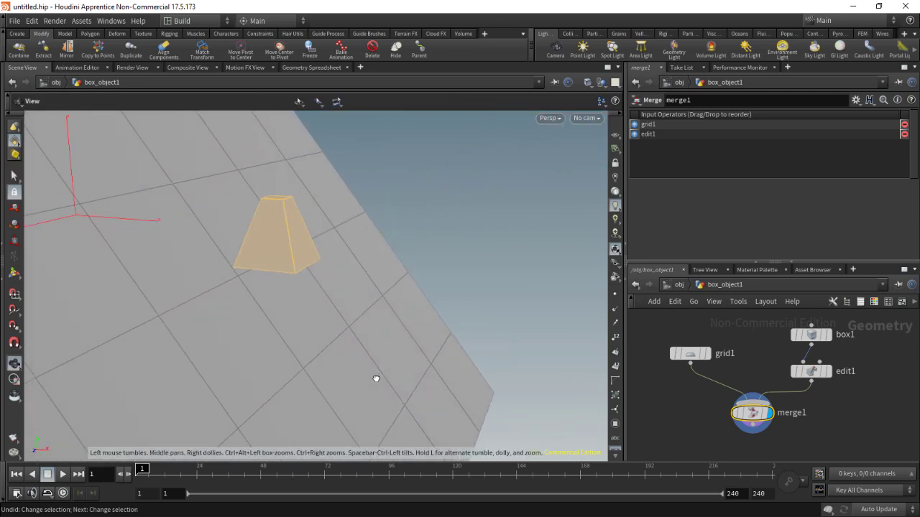
key("s")
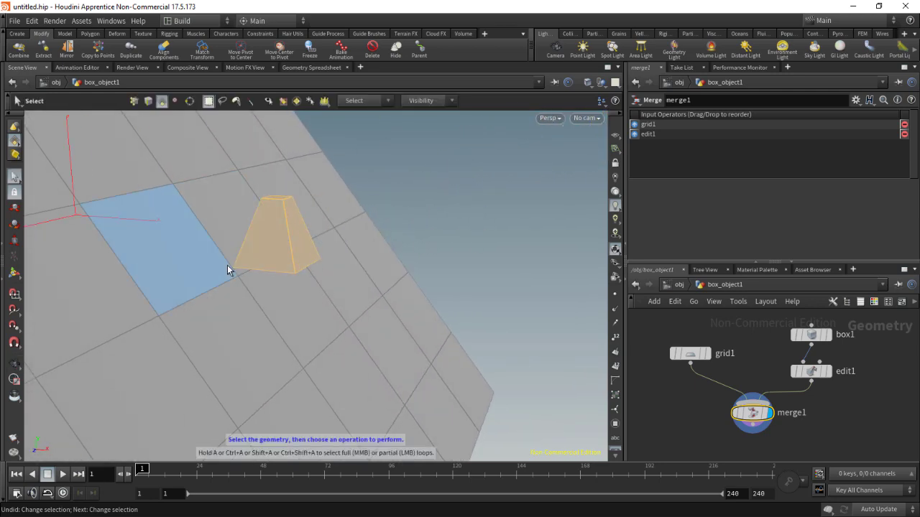
left_click(175, 101)
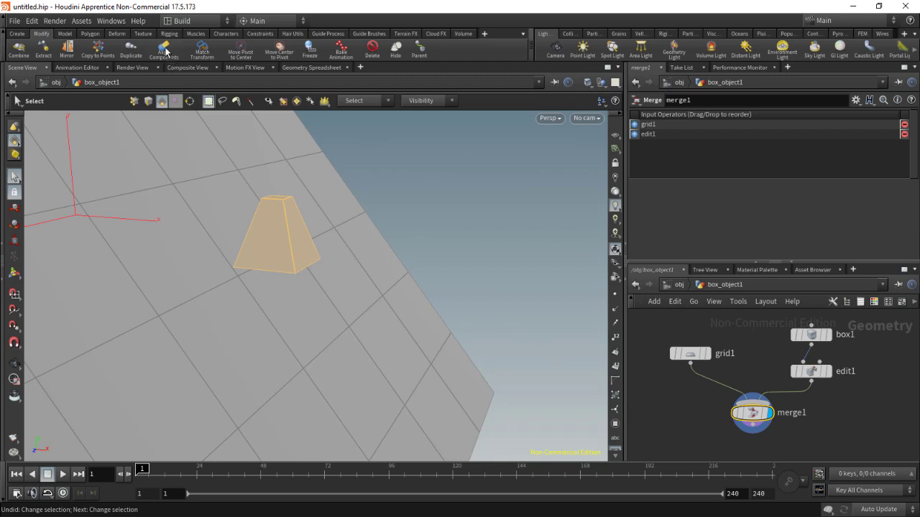
Align the box onto a grid face with Align Components, then undo the resulting transform1
left_click(165, 51)
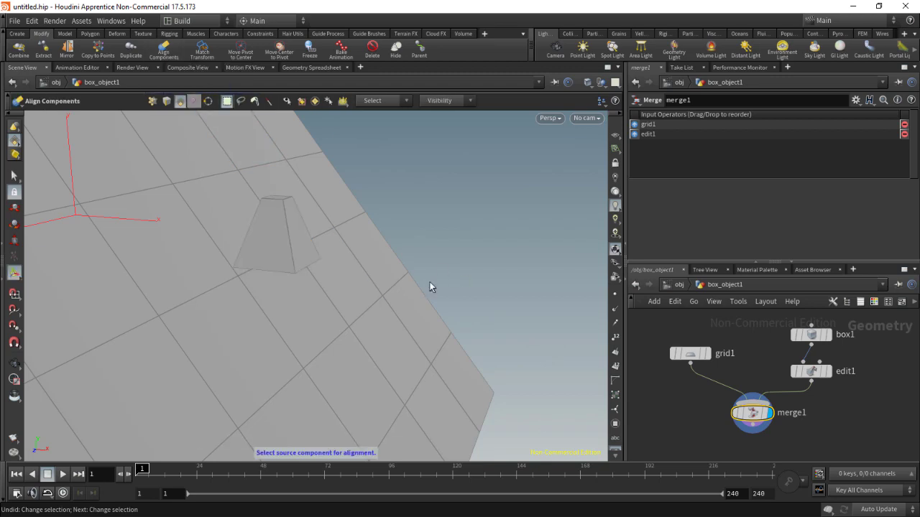
key("Escape")
left_click_drag(350, 302, 395, 310)
key("q")
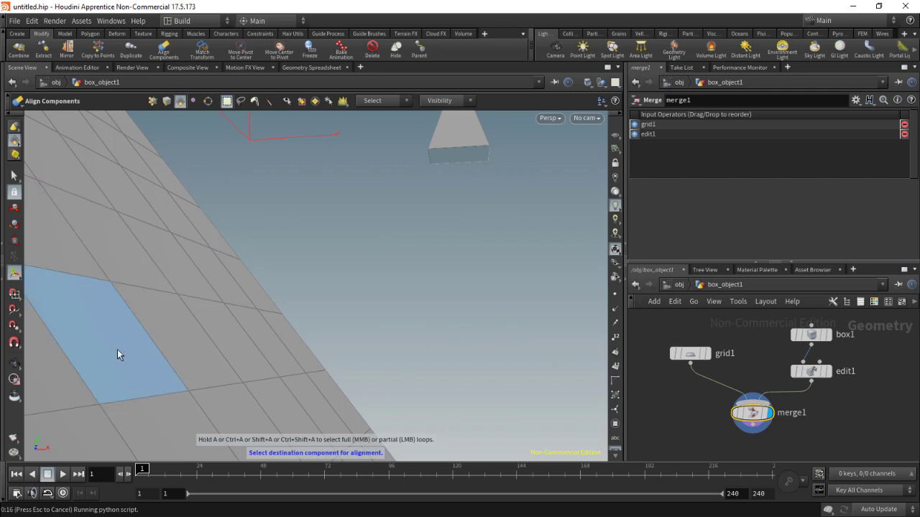
left_click(125, 266)
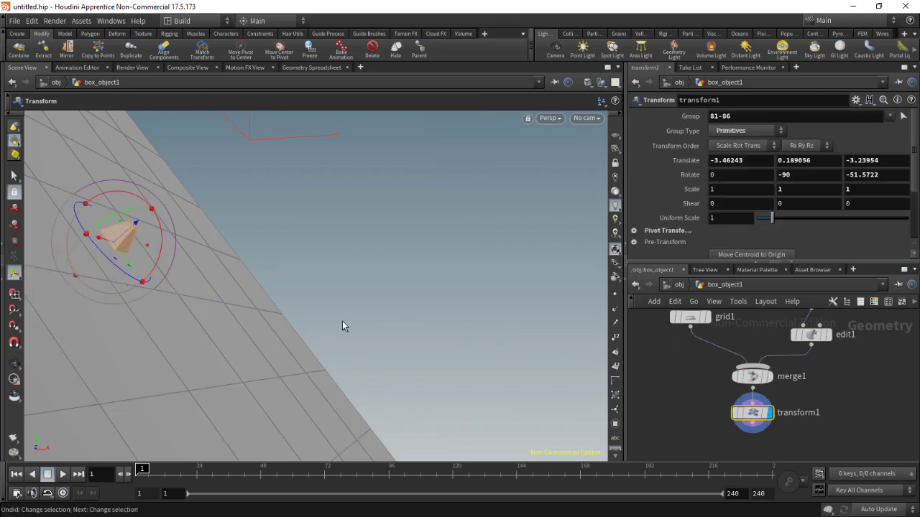
key("ctrl+z")
Orbit to a new angle and restart the Align Components shelf tool
key("Escape")
left_click_drag(456, 283, 385, 387)
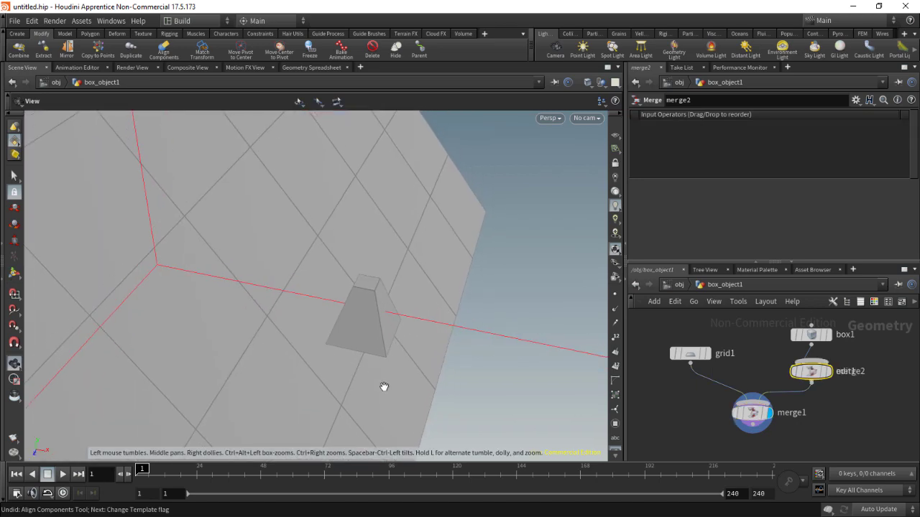
left_click(165, 54)
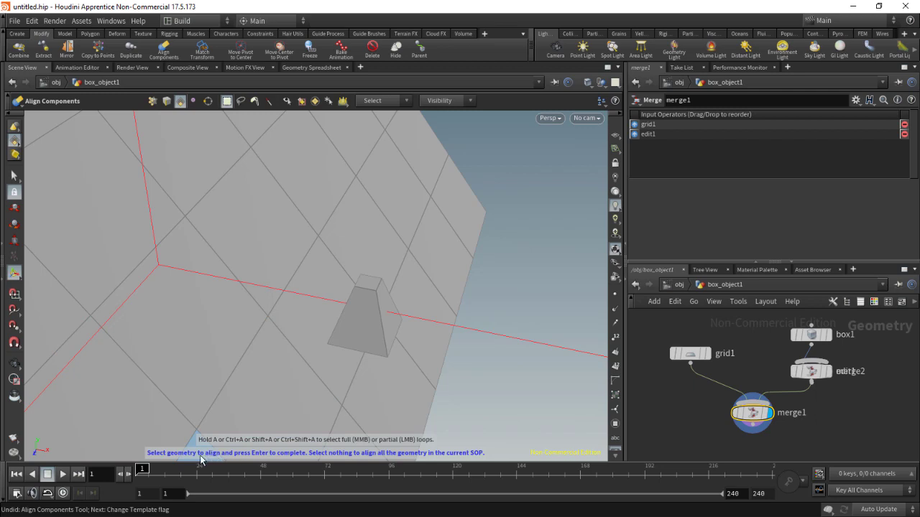
Seat the box's top face flush on a grid polygon, creating transform1 rotated 0, -90, -231.572
left_click(370, 307)
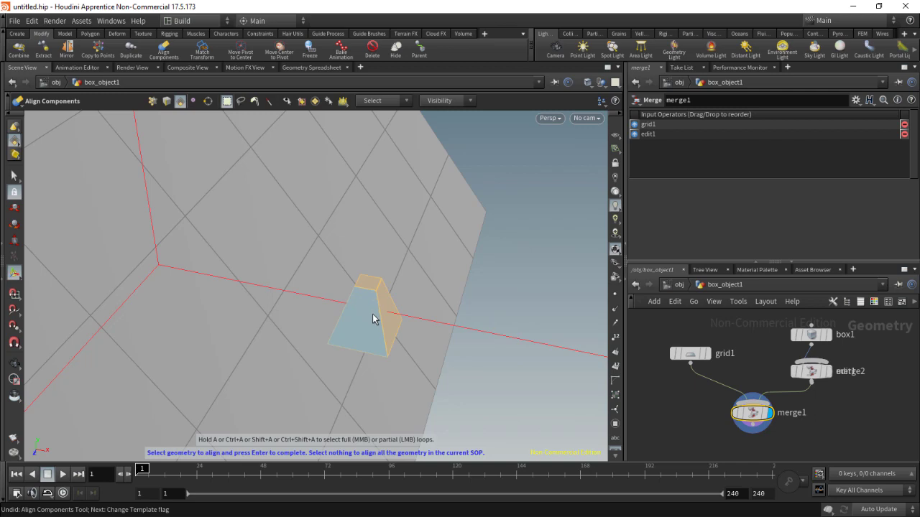
key("Return")
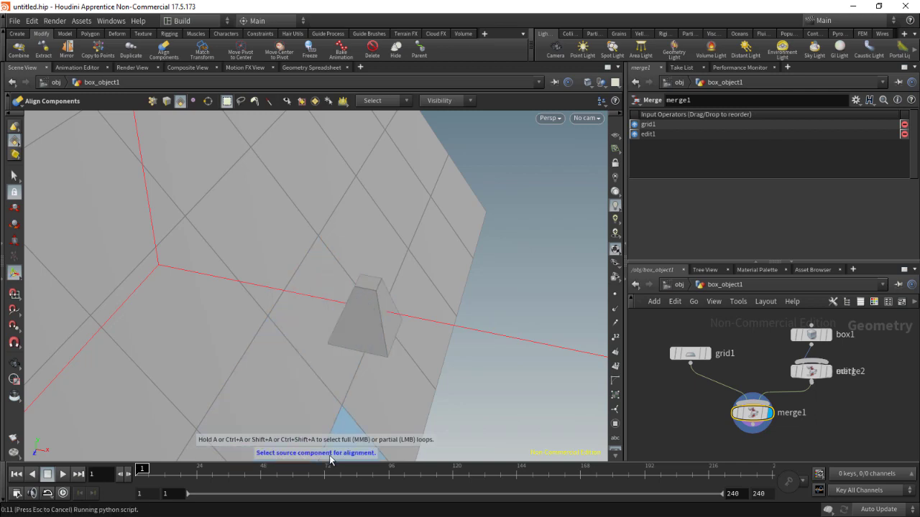
left_click(369, 282)
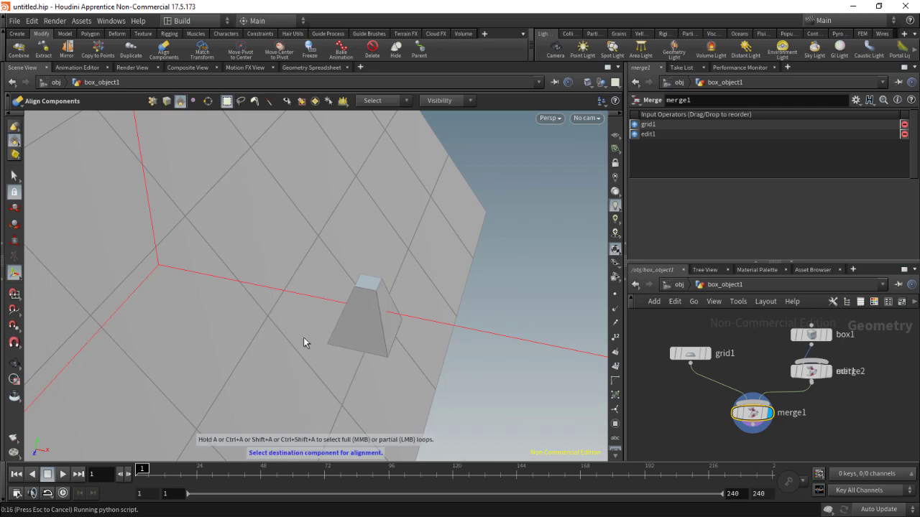
left_click(270, 245)
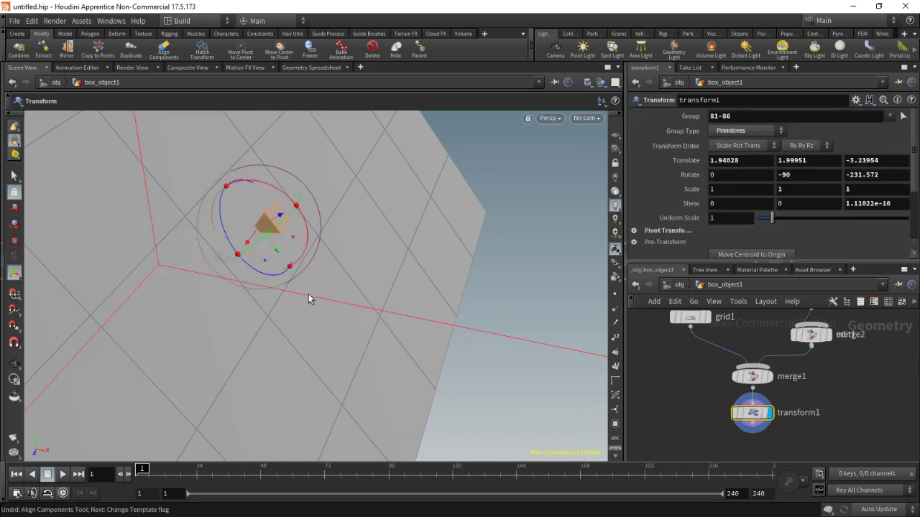
key("Escape")
left_click_drag(308, 300, 283, 242)
left_click_drag(219, 265, 491, 165)
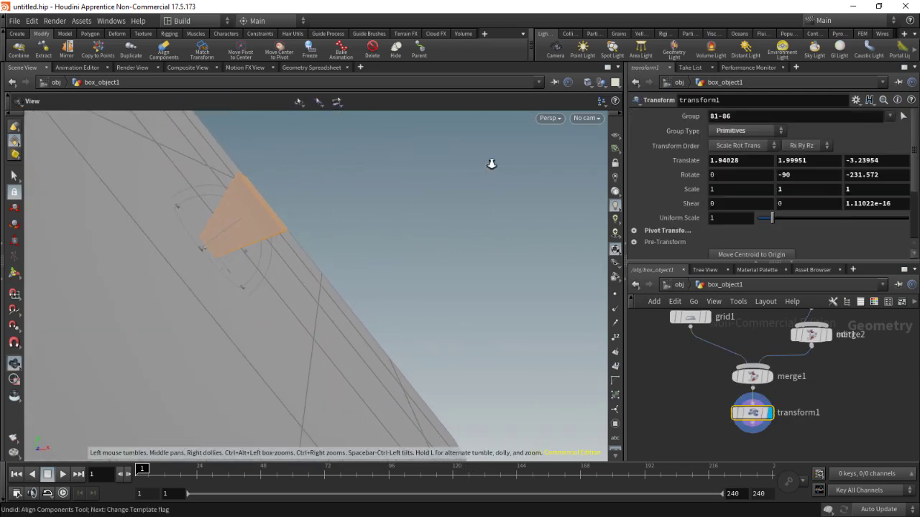
left_click_drag(353, 302, 830, 401)
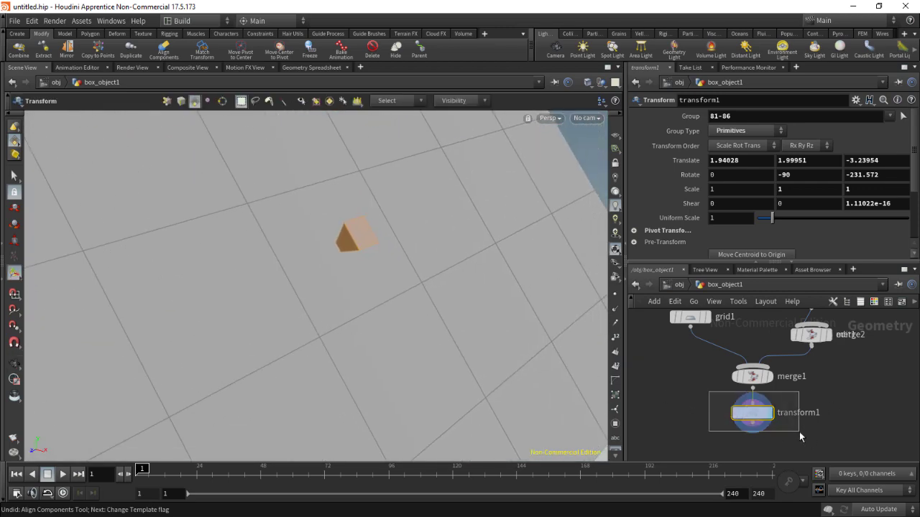
left_click(752, 413)
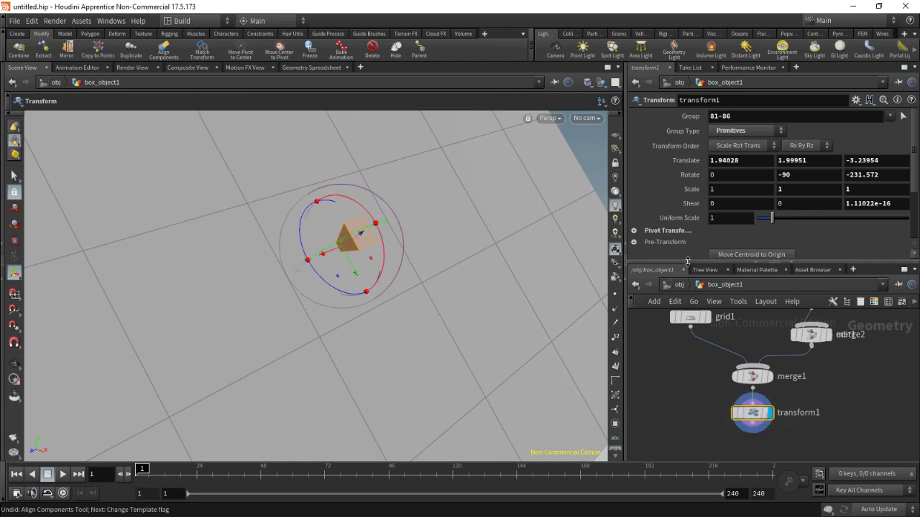